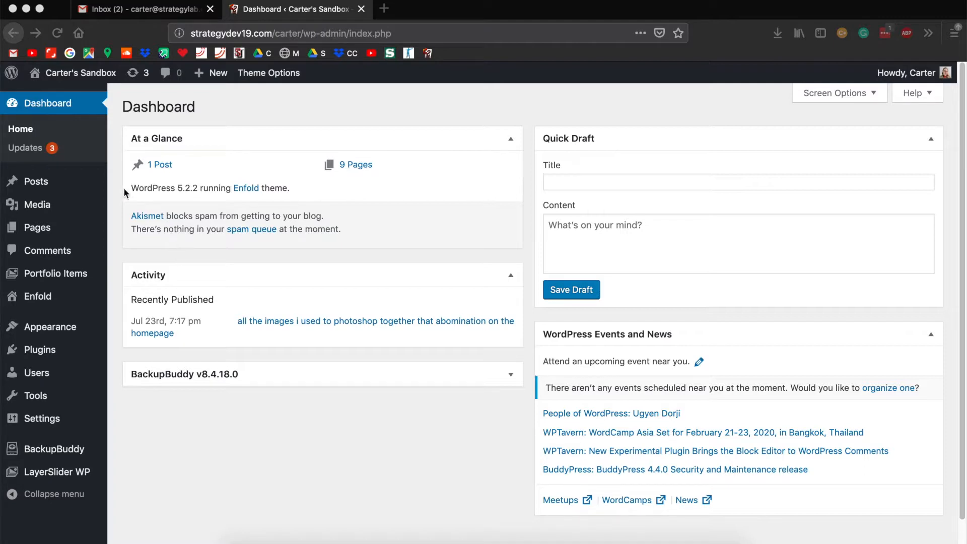
Step: Open the Masonry Galleries portfolio item for editing
click(51, 277)
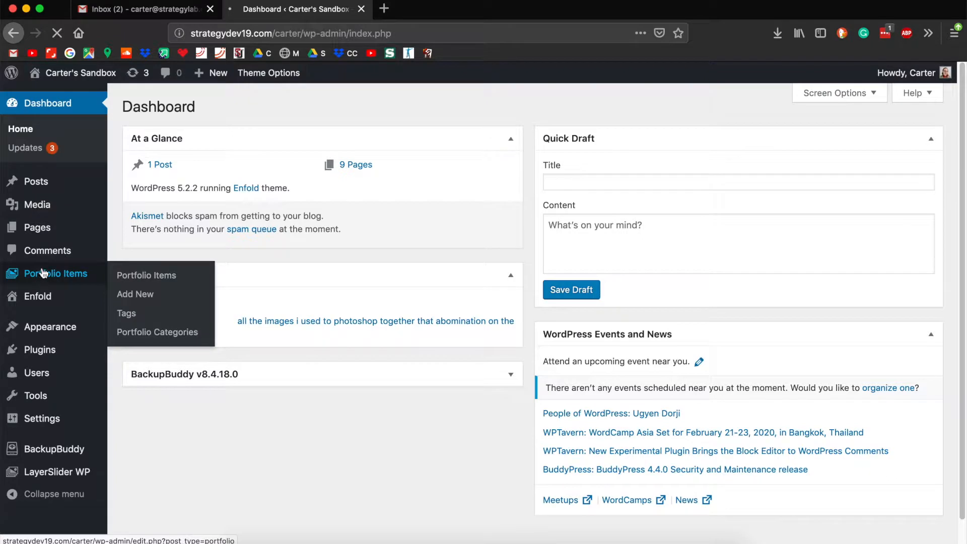
mouse_move(34, 227)
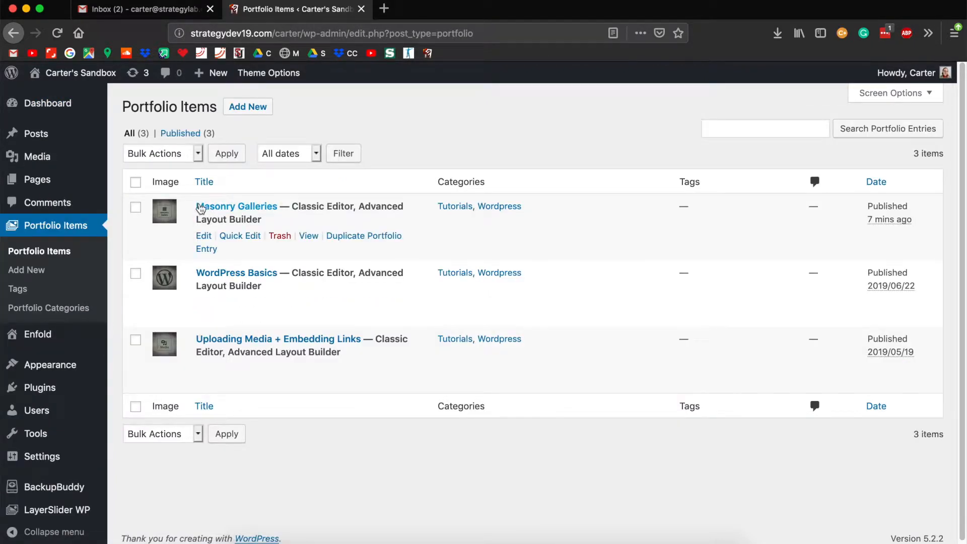
click(259, 209)
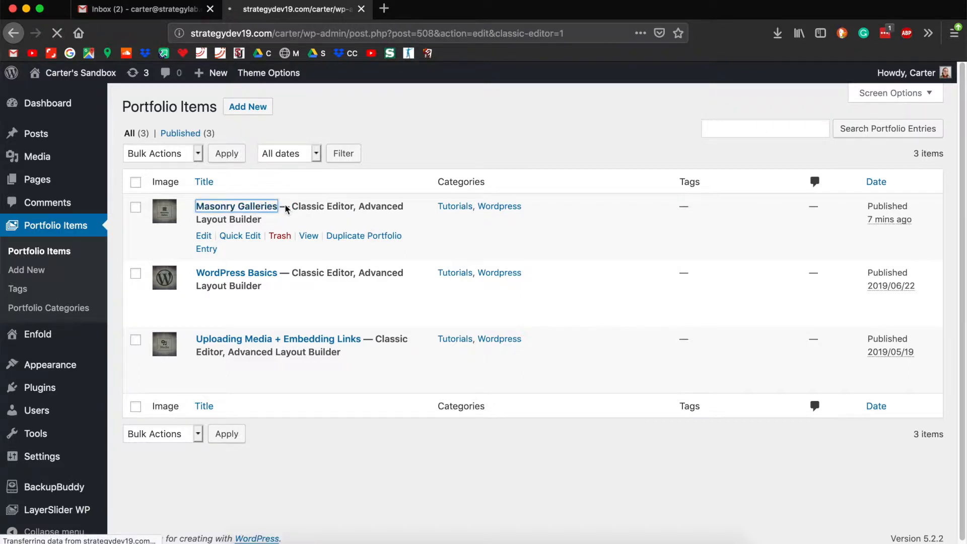
Step: Add a Masonry Gallery media element beneath the Example Gallery heading in the full-width column
scroll(381, 228, down, 6)
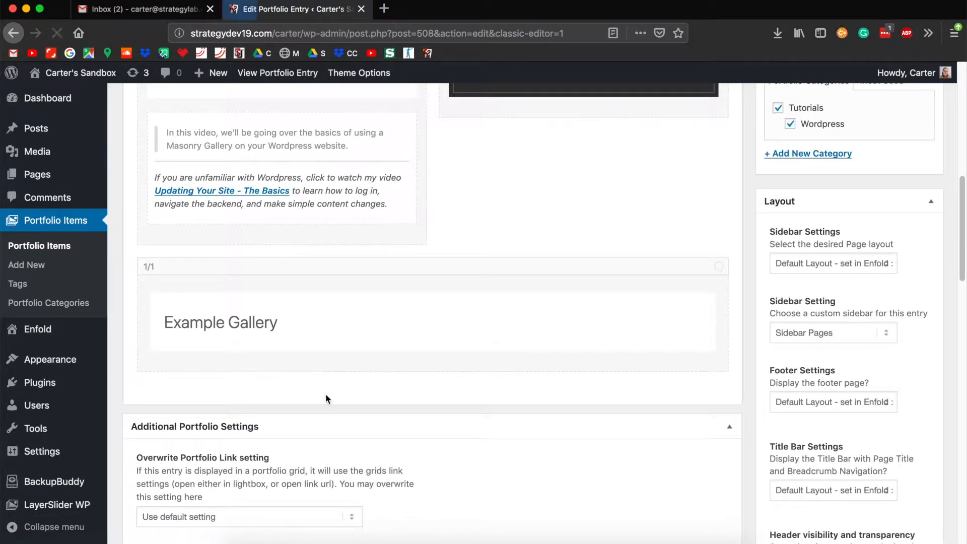
scroll(302, 372, up, 6)
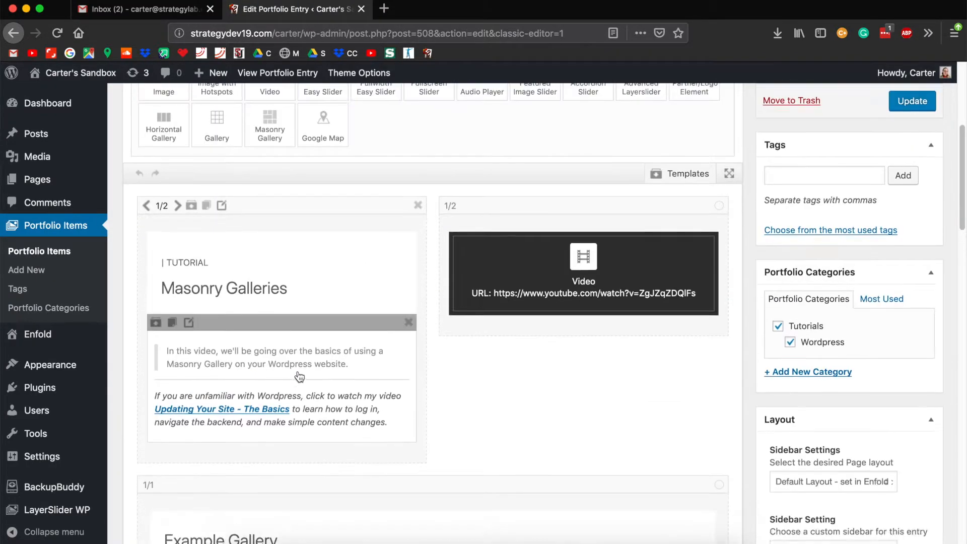
scroll(299, 377, up, 5)
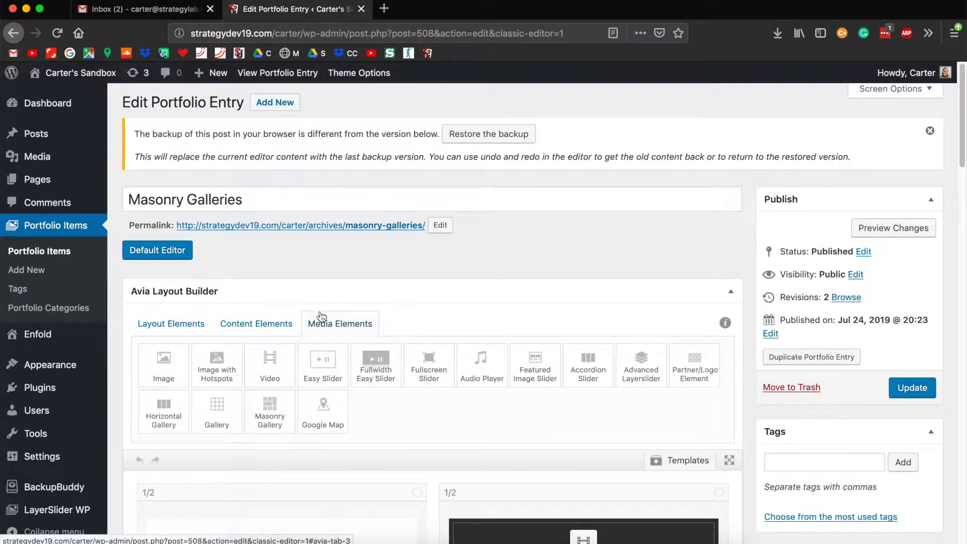
scroll(287, 339, down, 1)
drag(262, 369, 391, 352)
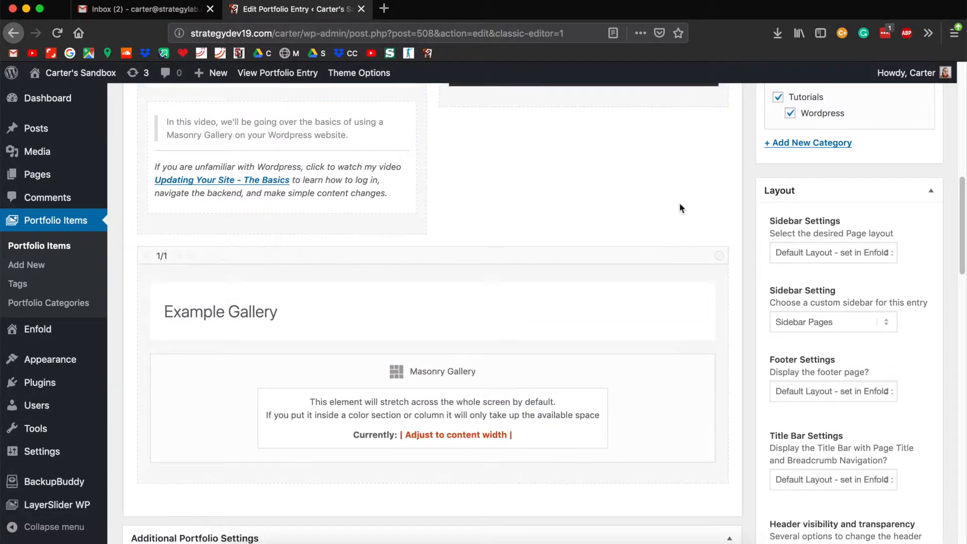
Step: Preview the portfolio entry's changes and examine how the Example Gallery section displays its images and titles
scroll(674, 203, up, 10)
click(887, 237)
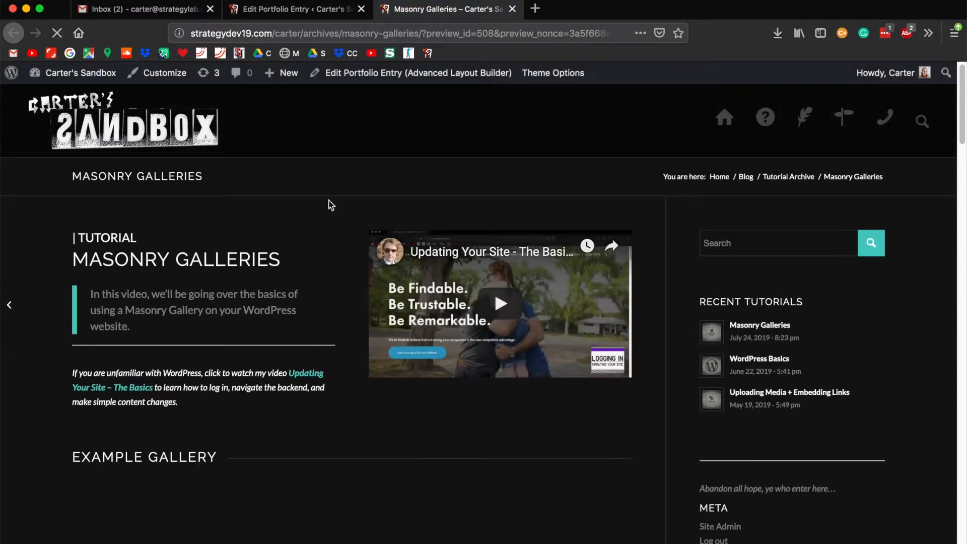
scroll(327, 204, down, 5)
scroll(328, 216, down, 2)
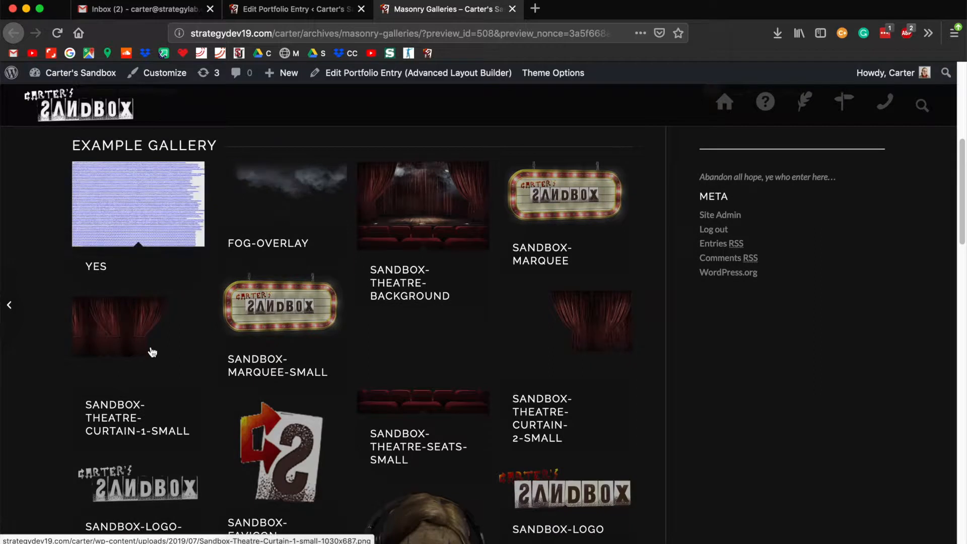
scroll(440, 237, up, 1)
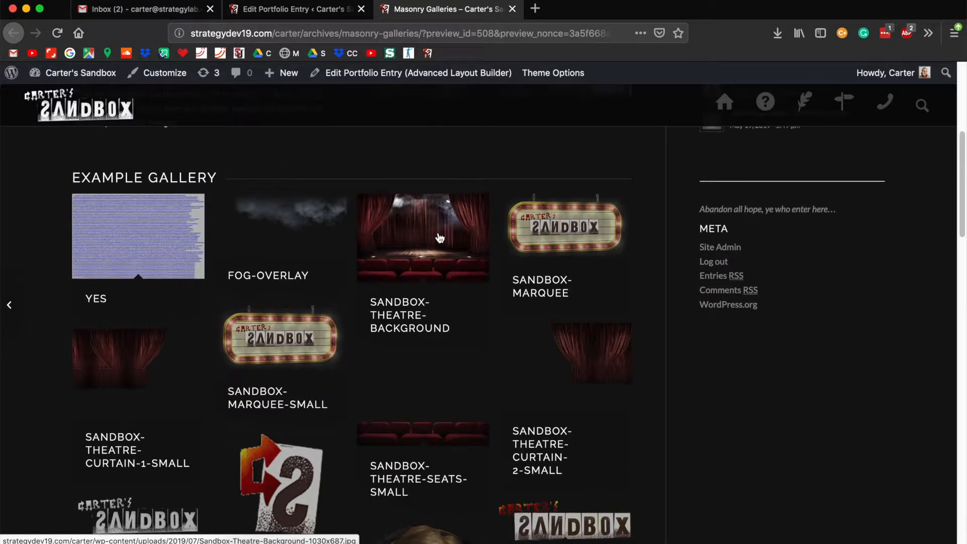
Step: Return to the portfolio entry editor and open the settings of the Masonry Gallery element
click(318, 8)
scroll(470, 261, down, 8)
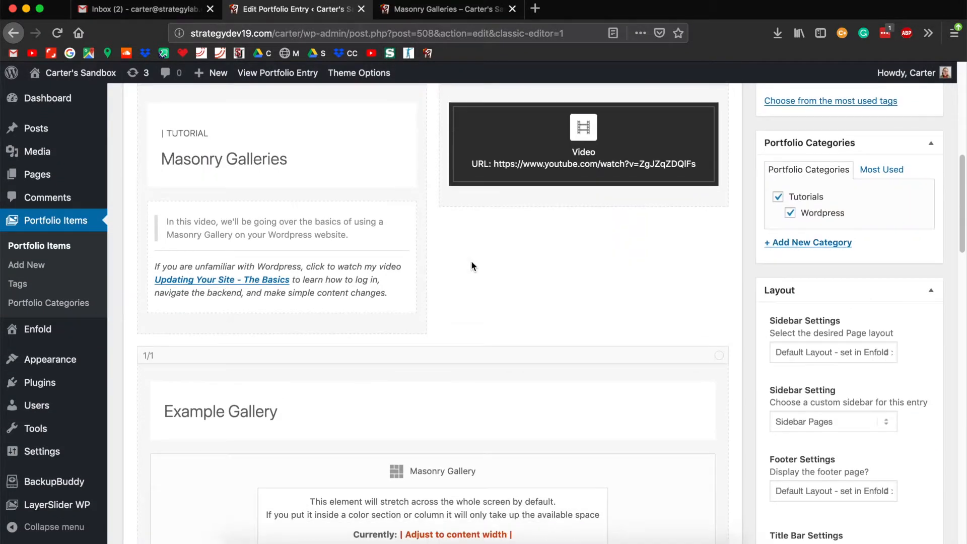
scroll(470, 264, down, 6)
scroll(432, 237, up, 1)
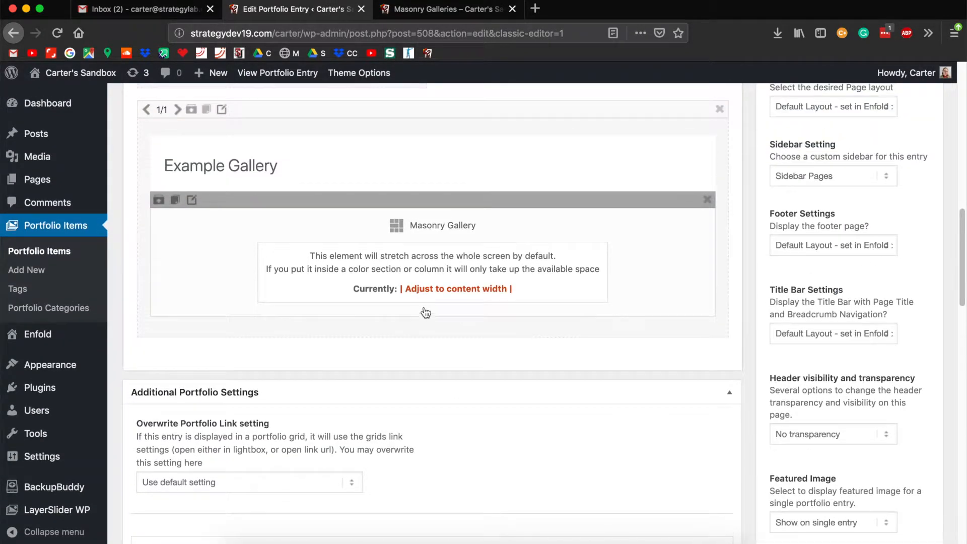
click(424, 247)
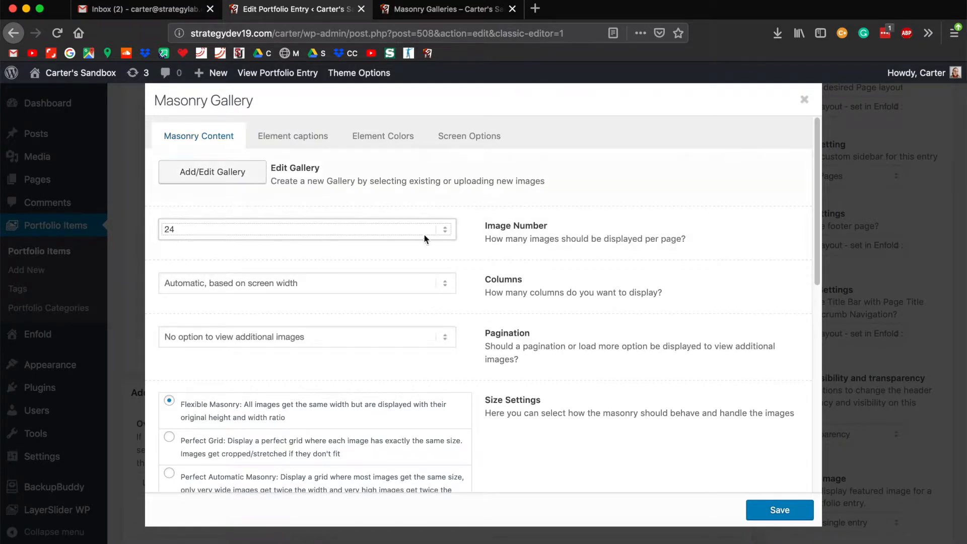
Step: Open the gallery's image selection and check the Edit Gallery view before returning to the media library
click(202, 177)
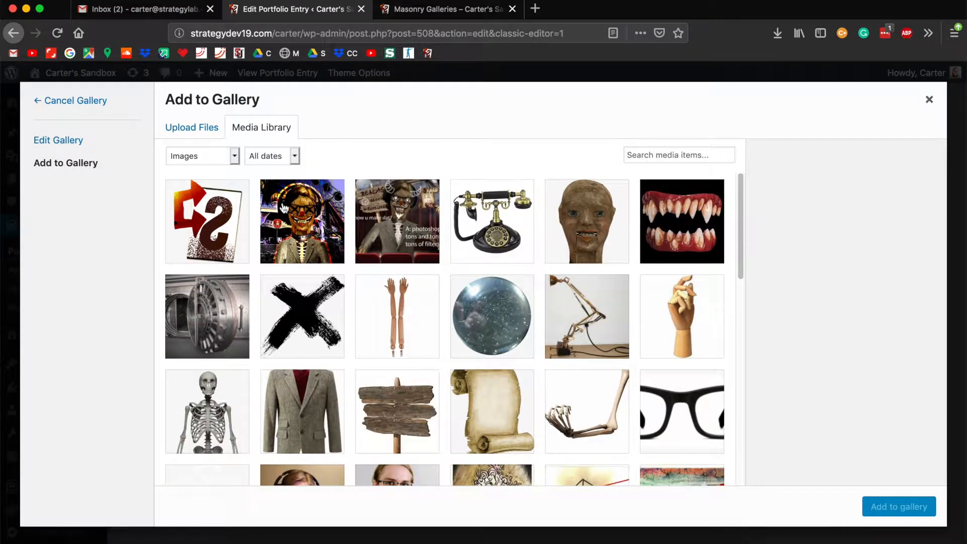
click(58, 140)
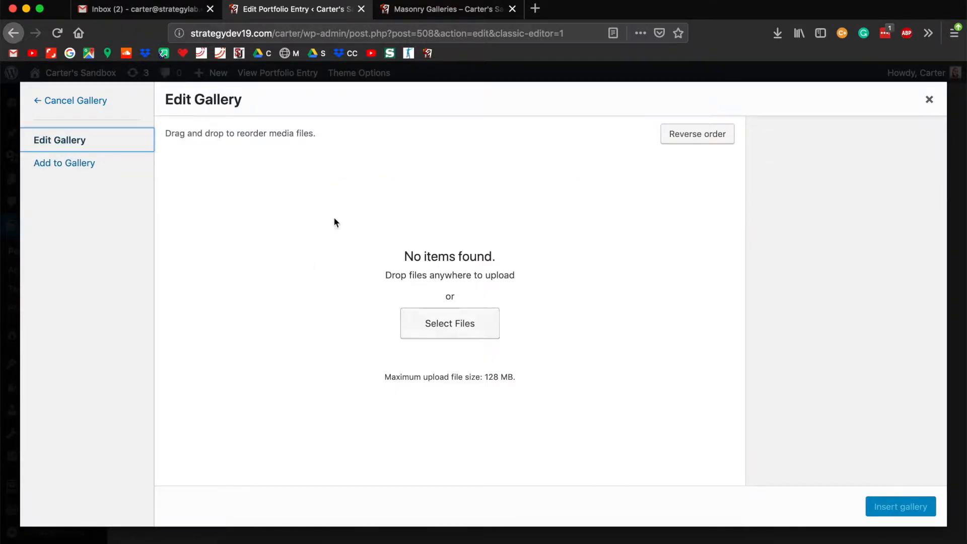
click(94, 162)
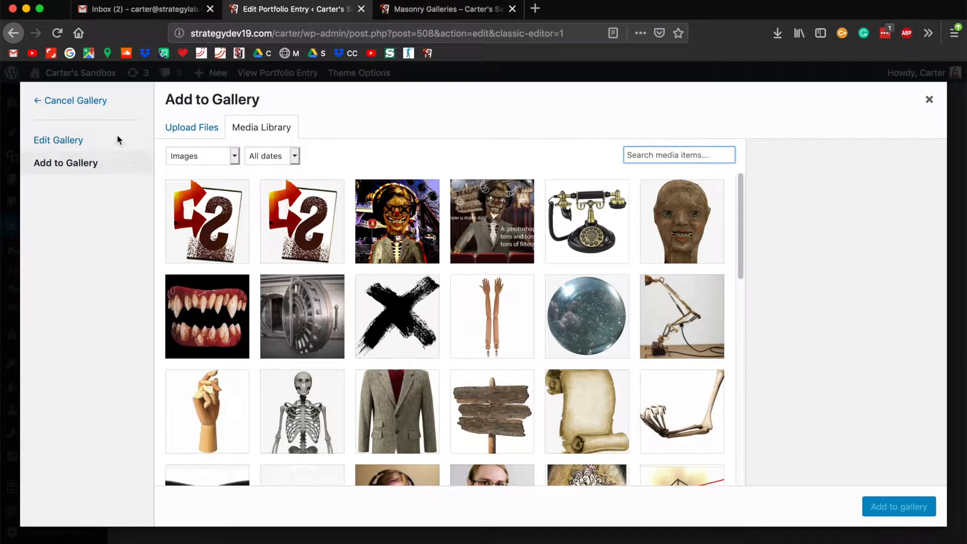
Step: Add the turnip, suncube, polyp, WordPress logo, Media and Masonry Gallery images from the media library to the gallery
scroll(314, 247, down, 5)
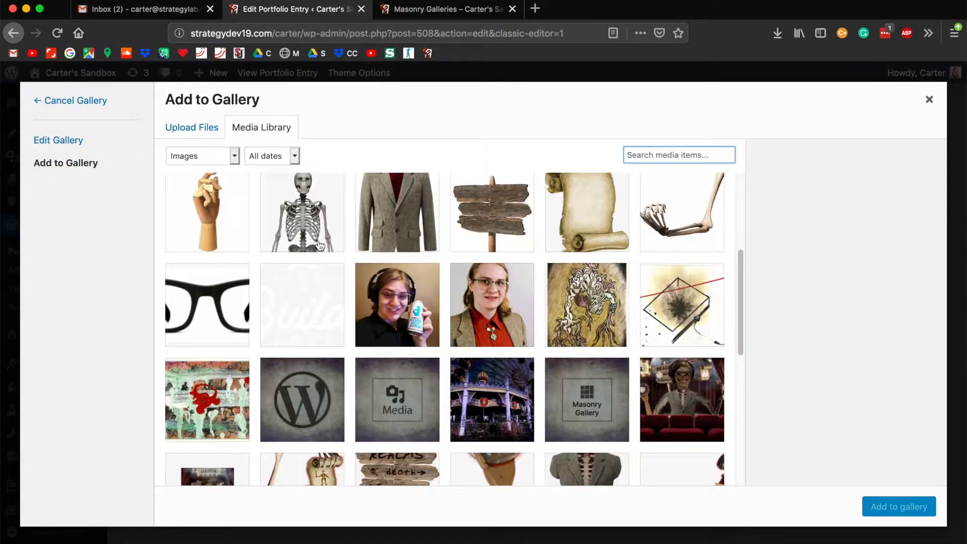
scroll(317, 248, down, 3)
scroll(317, 252, up, 1)
click(586, 242)
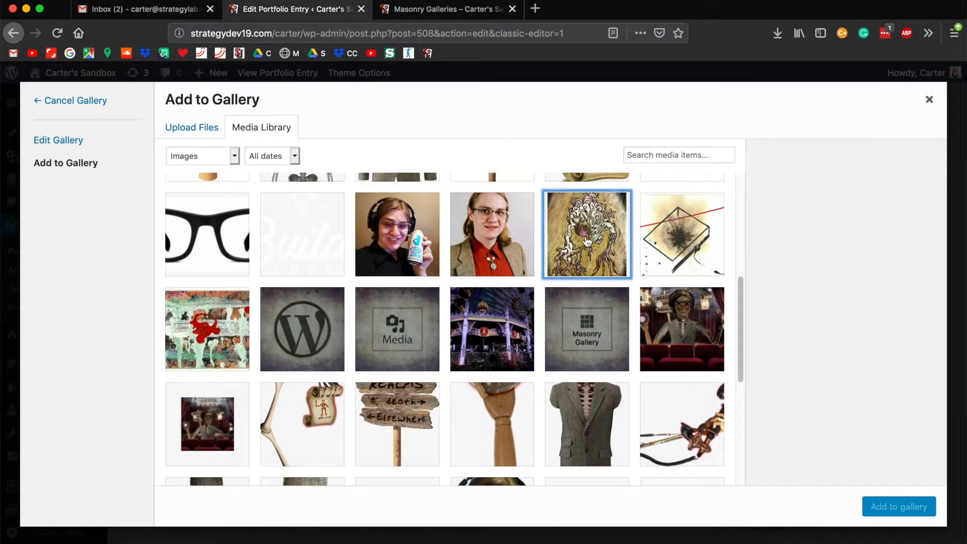
click(677, 240)
click(206, 330)
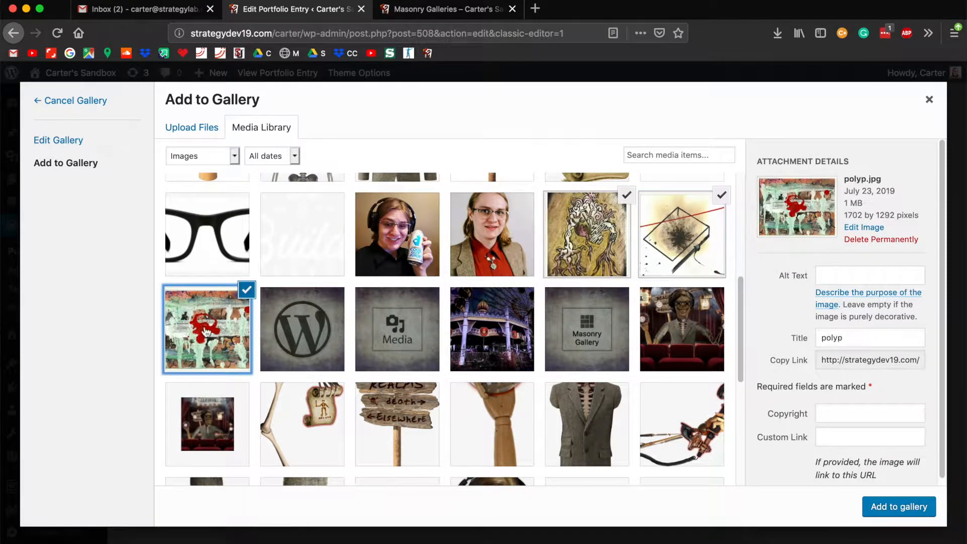
click(309, 330)
click(426, 330)
click(617, 340)
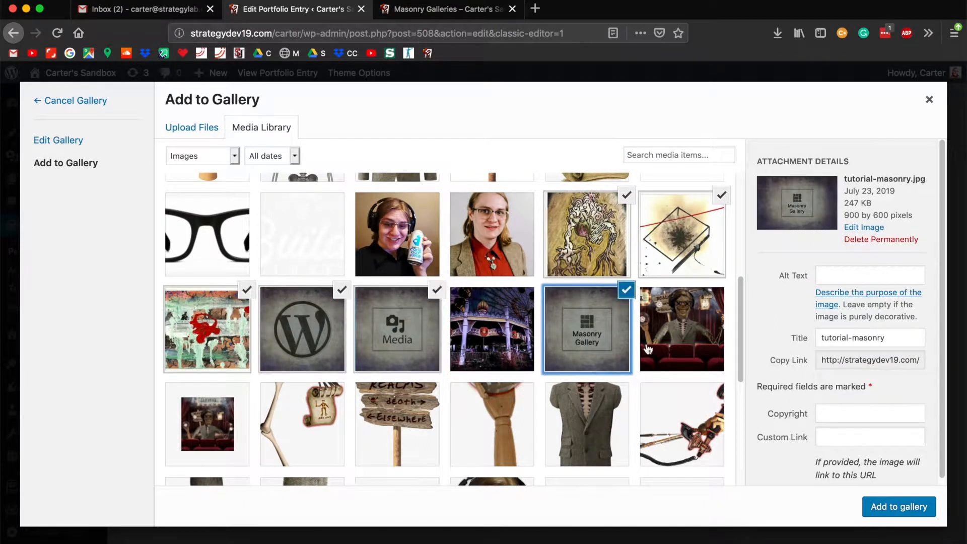
scroll(715, 360, up, 1)
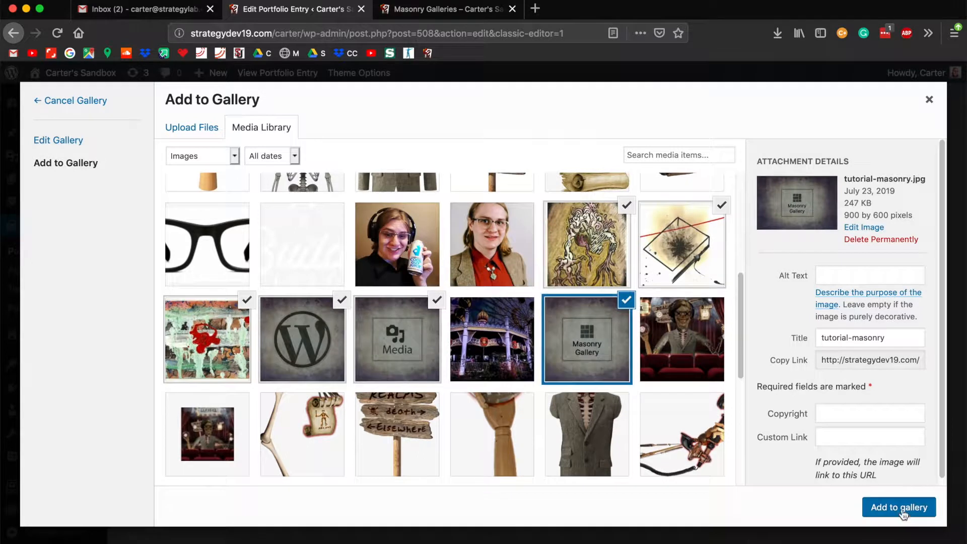
click(902, 508)
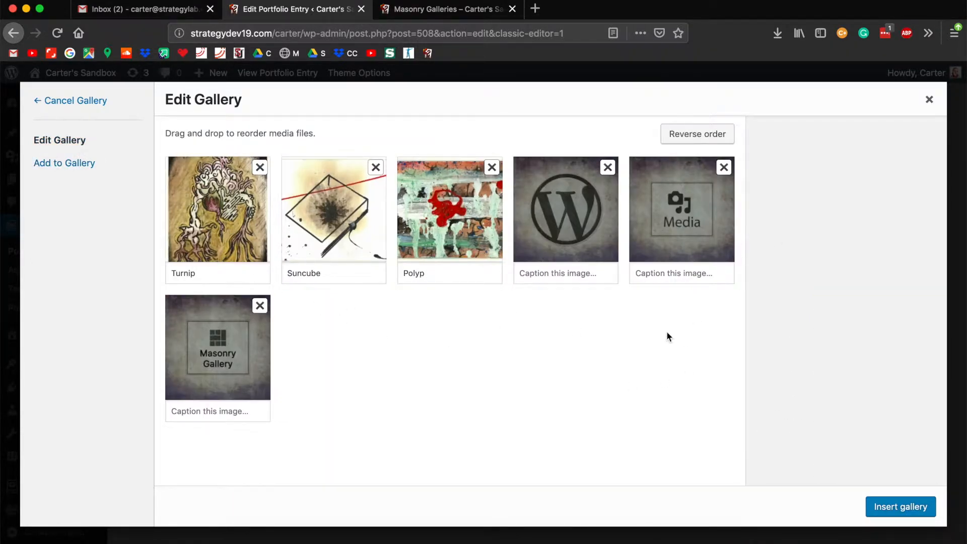
Step: Caption the three uncaptioned gallery images "Wordpress", "Media" and "Masonry"
click(218, 411)
click(522, 273)
click(460, 275)
key(Tab)
text(Wordpress)
key(Tab)
text(Media)
key(Tab)
text(Masonry)
click(440, 385)
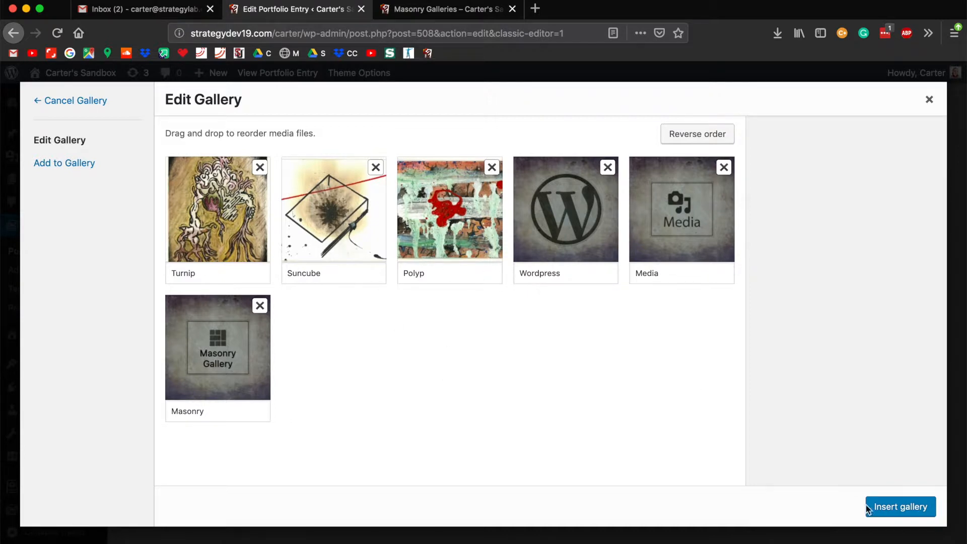
Step: Reorder the images as Turnip, Wordpress, Suncube, Media, Polyp, Masonry and insert the gallery
drag(566, 217, 330, 205)
drag(671, 257, 575, 248)
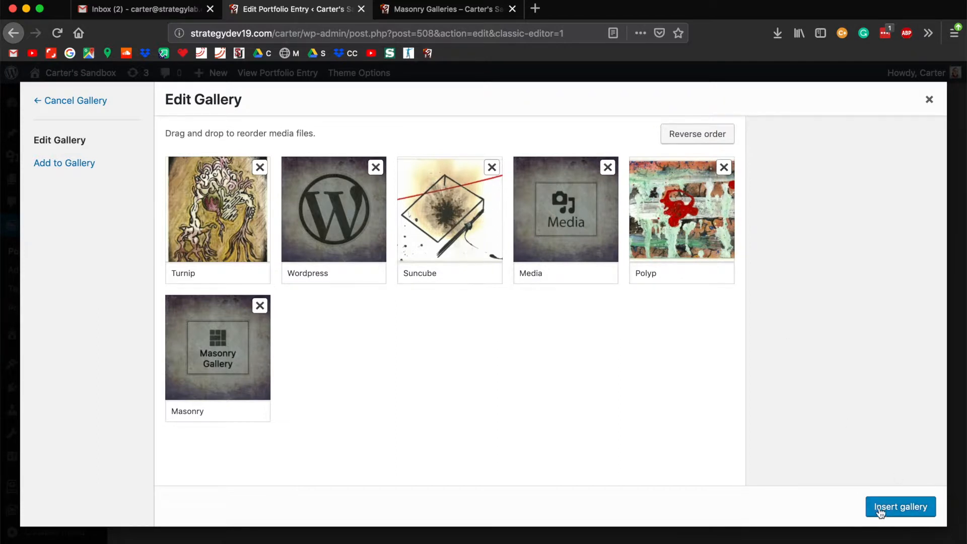
click(910, 509)
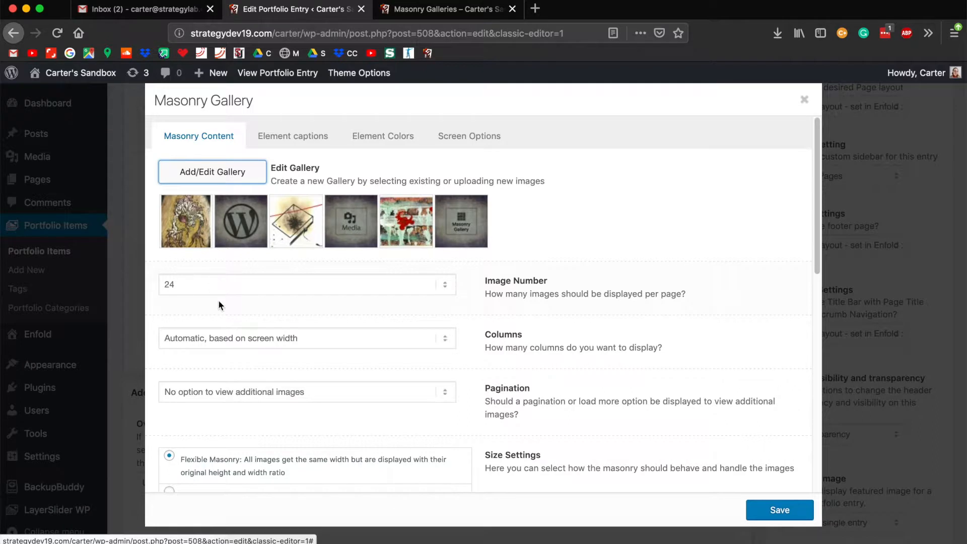
Step: Set the number of images displayed per page to 6
click(200, 287)
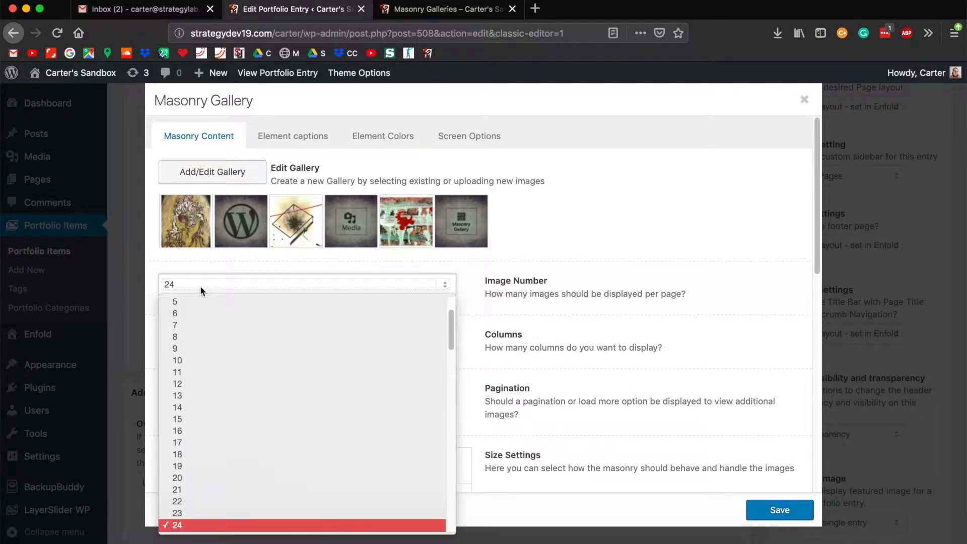
click(184, 313)
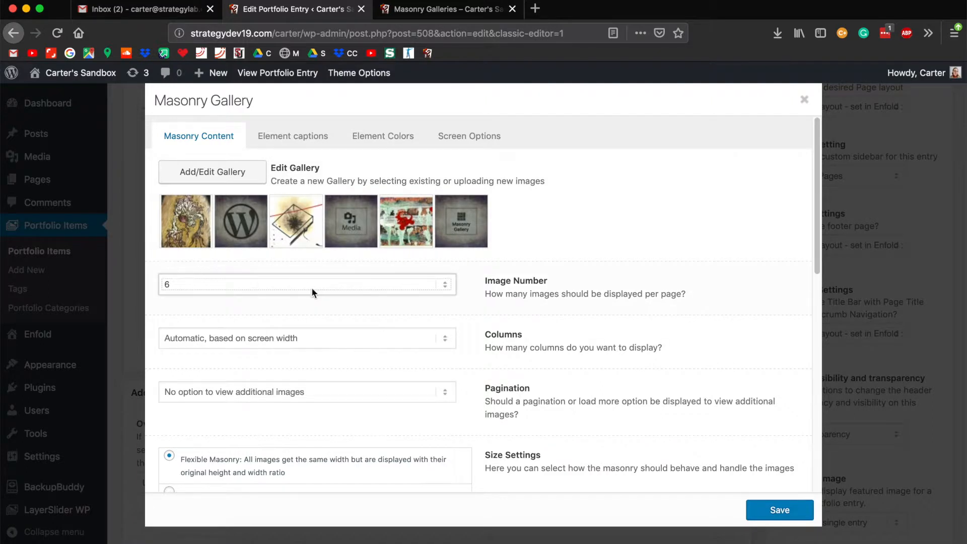
Step: Try 3 images per page with the pagination option set to Display Pagination
click(252, 287)
click(216, 250)
click(201, 394)
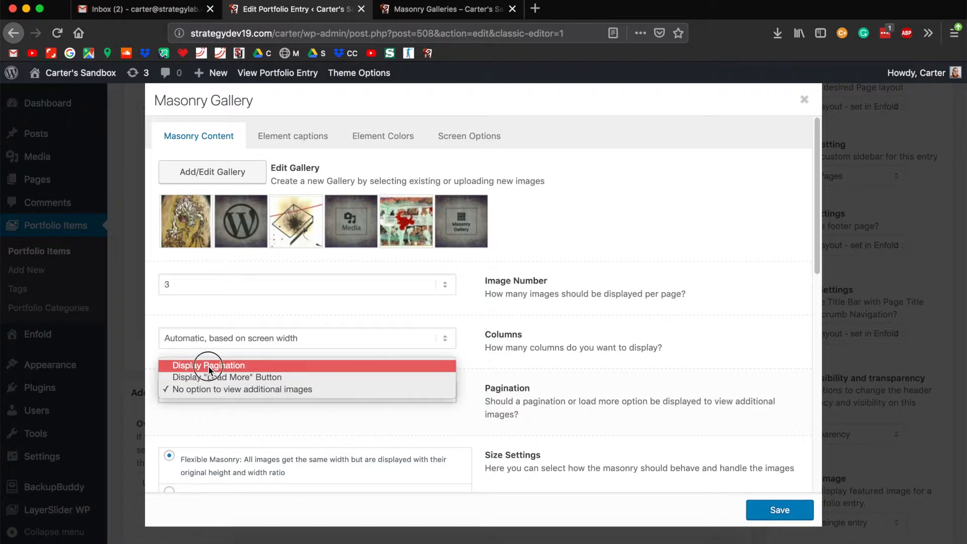
click(208, 367)
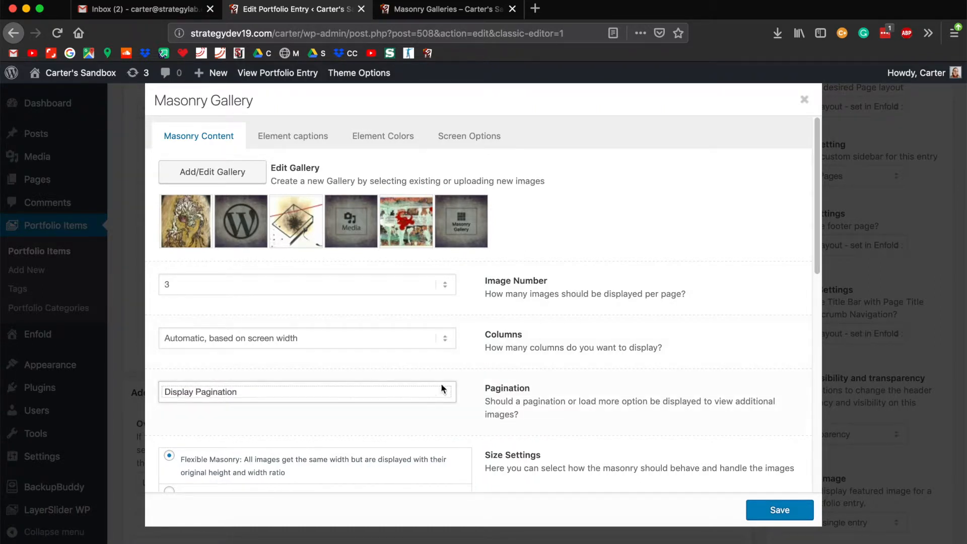
Step: Restore pagination to "No option to view additional images" and the image number to 6
click(291, 387)
click(317, 417)
click(230, 287)
click(208, 323)
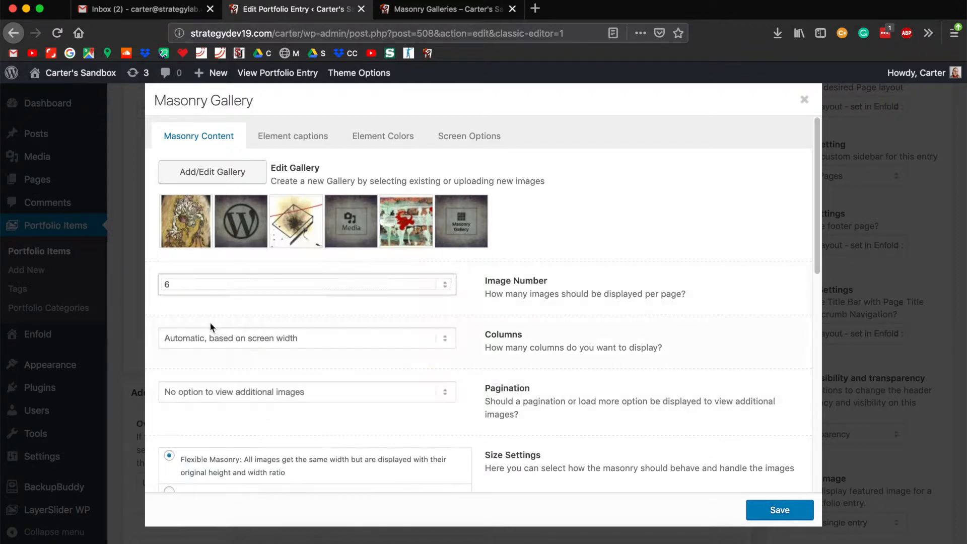
click(466, 309)
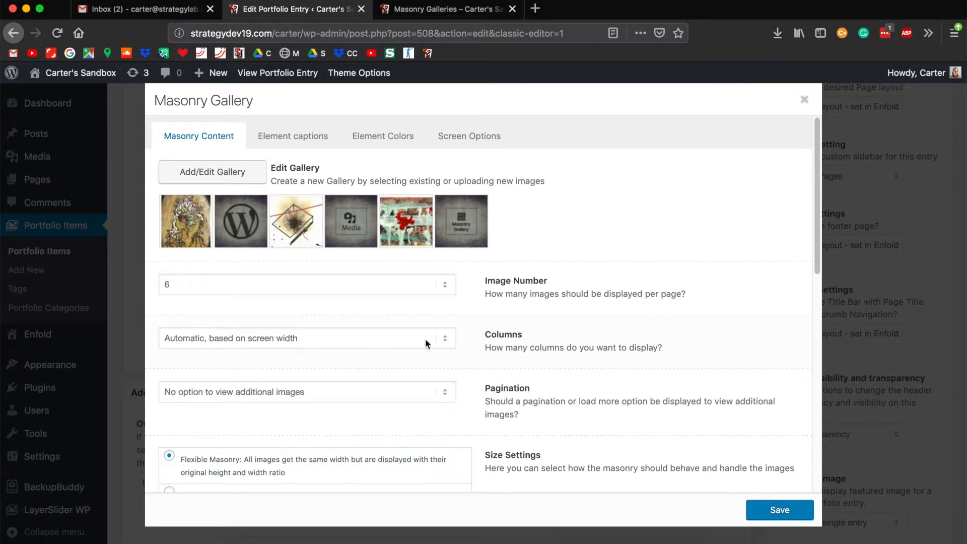
Step: Set the masonry size setting to Perfect Grid with Square orientation for the cropped preview images
scroll(579, 330, down, 5)
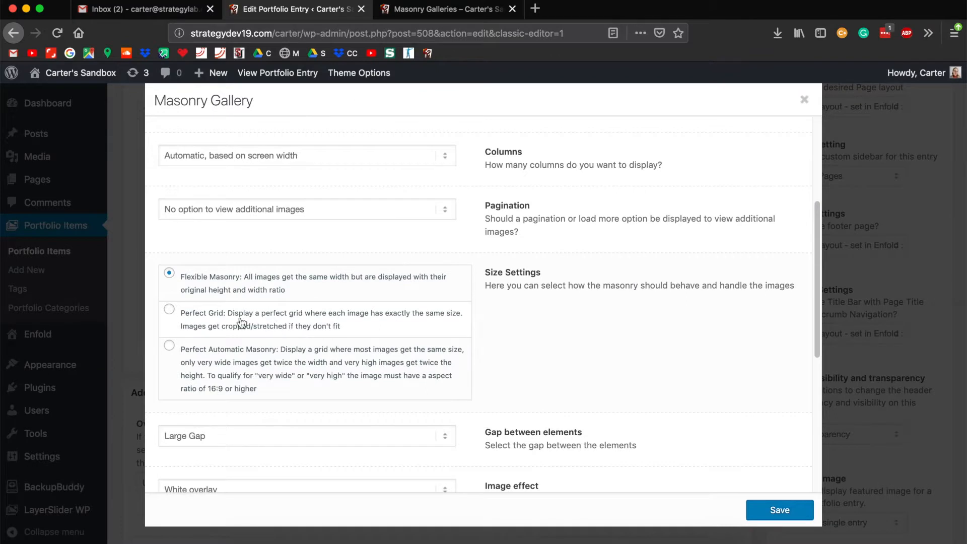
click(241, 323)
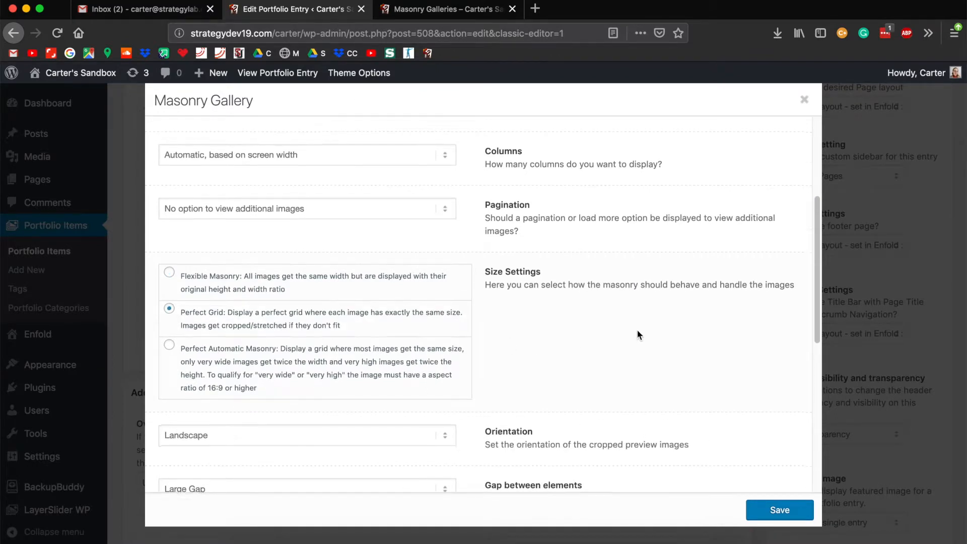
scroll(637, 331, down, 5)
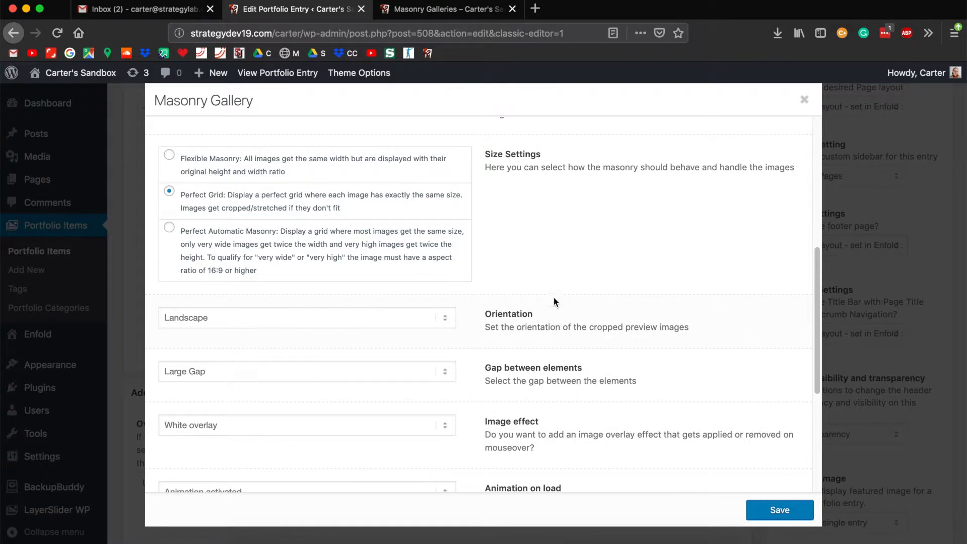
click(279, 322)
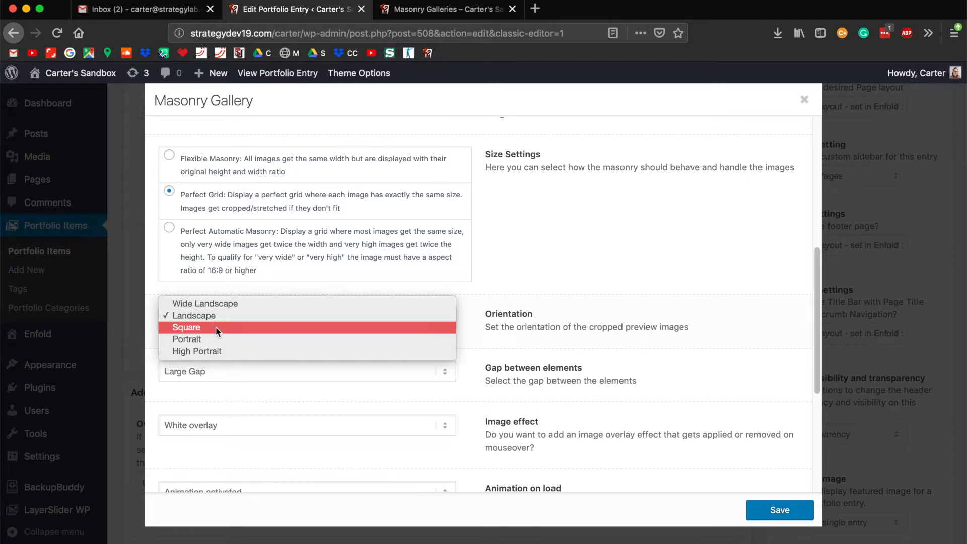
click(215, 328)
Step: Keep the Large Gap between gallery elements and set the image effect to Greyscale effect
scroll(524, 328, down, 3)
click(371, 289)
click(322, 283)
key(Tab)
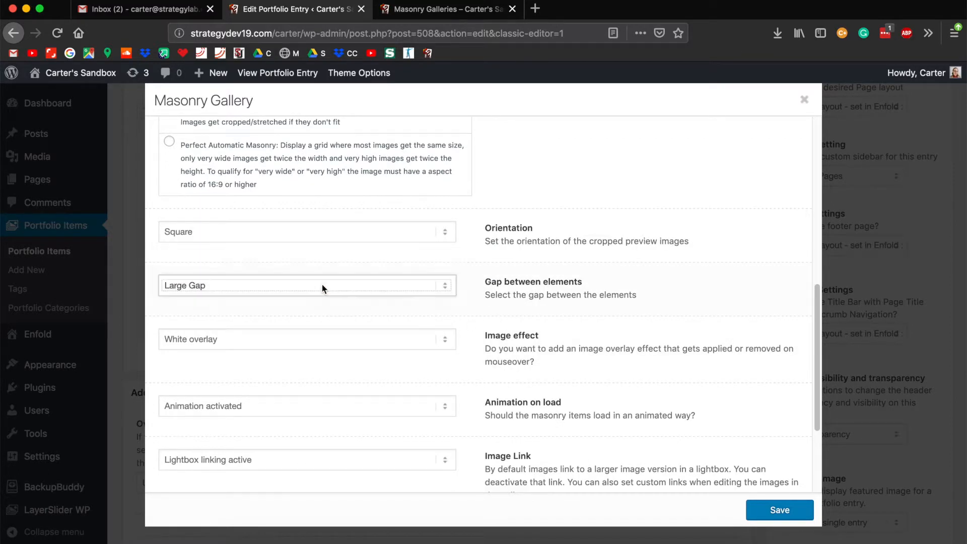
click(258, 344)
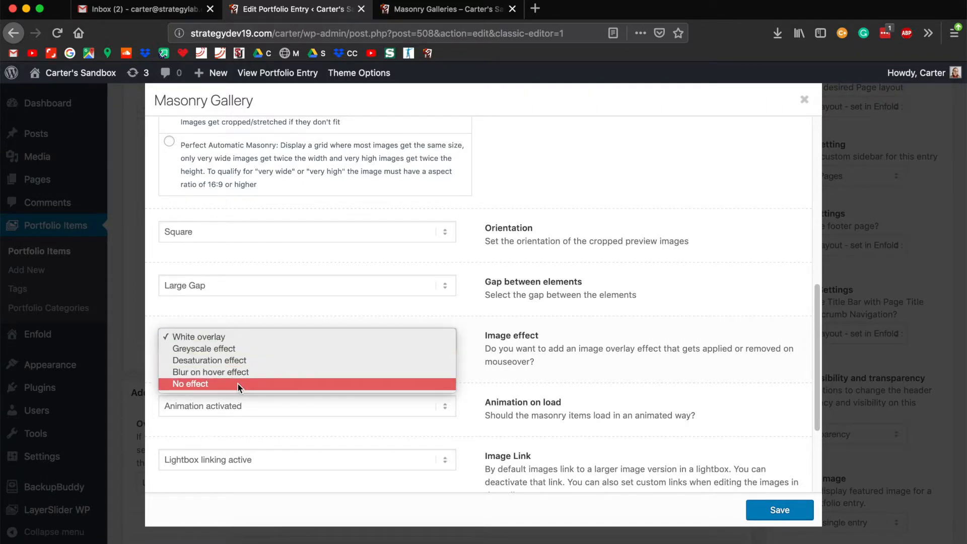
click(232, 349)
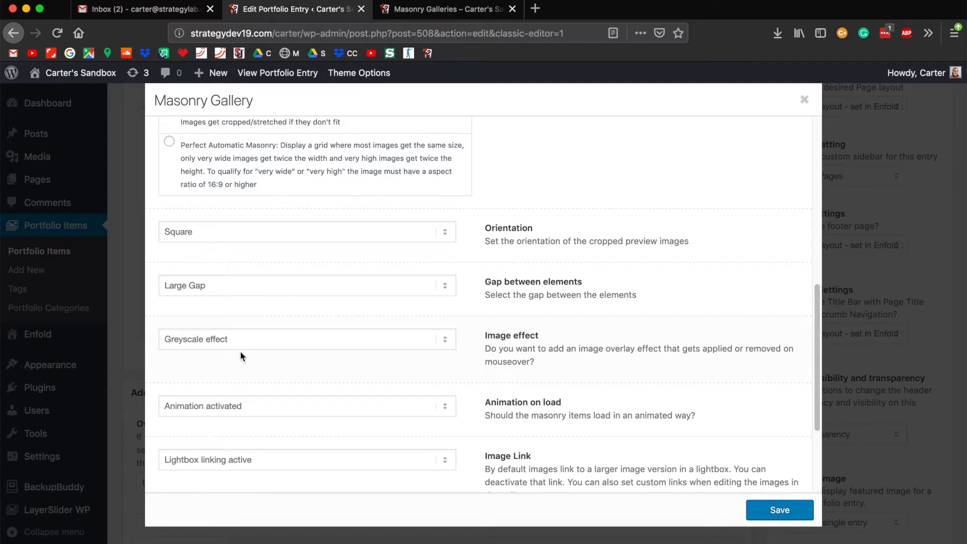
Step: Check the image link options and keep Lightbox linking active for the gallery images
scroll(227, 332, down, 3)
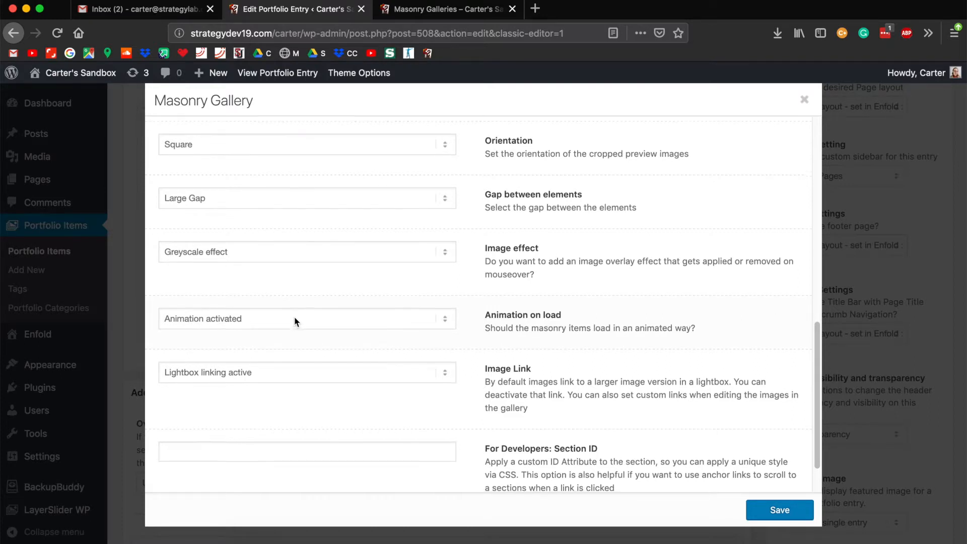
scroll(294, 317, down, 1)
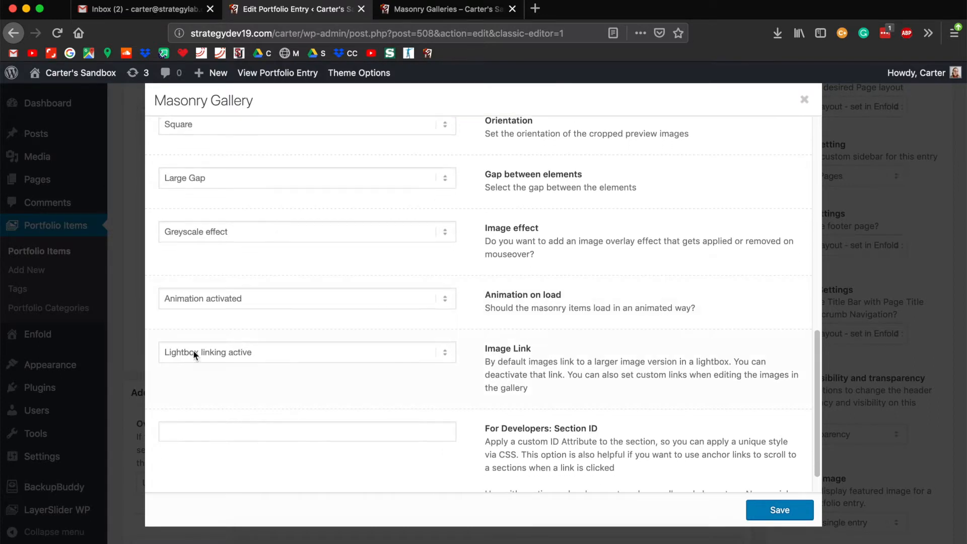
click(243, 347)
click(246, 347)
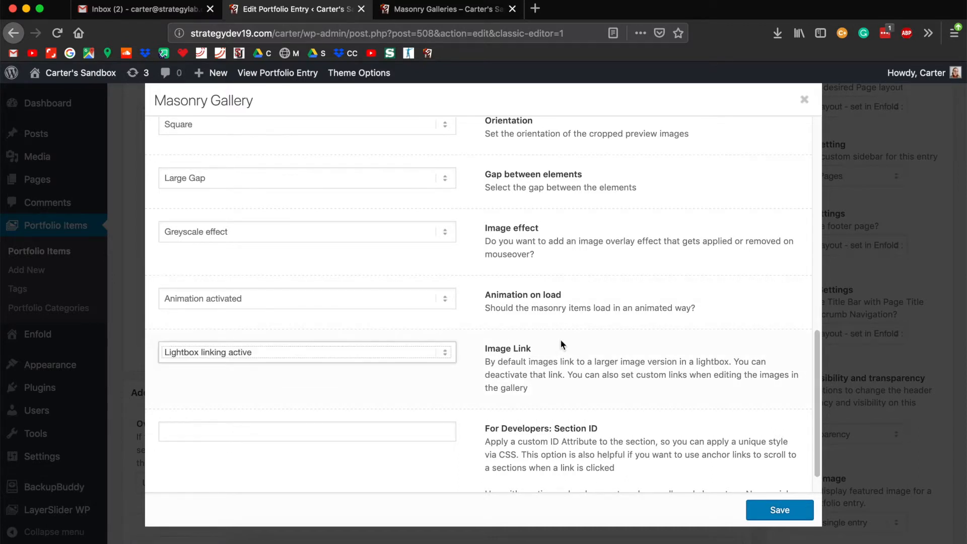
Step: Set the element captions to Display Excerpt and keep the default styling at the bottom of the image
scroll(549, 340, up, 10)
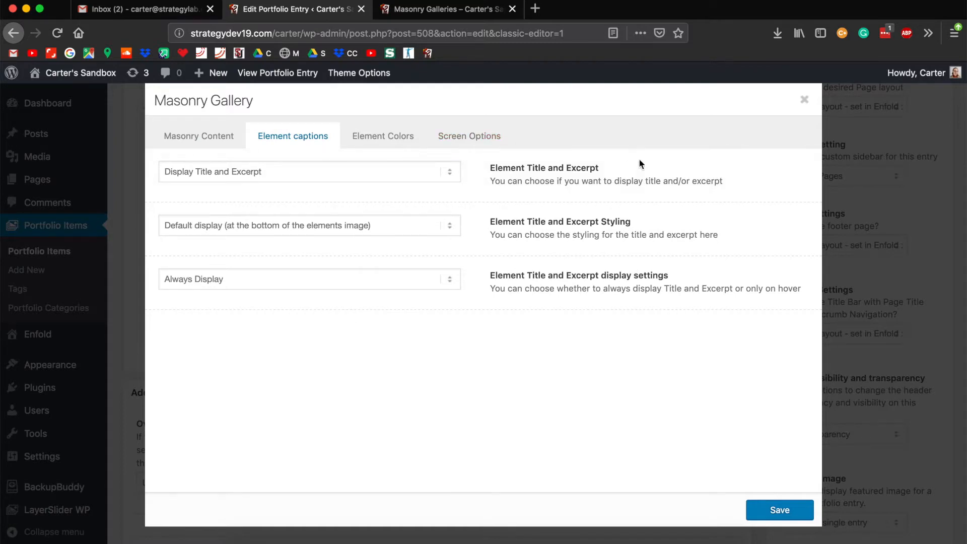
click(398, 174)
click(303, 192)
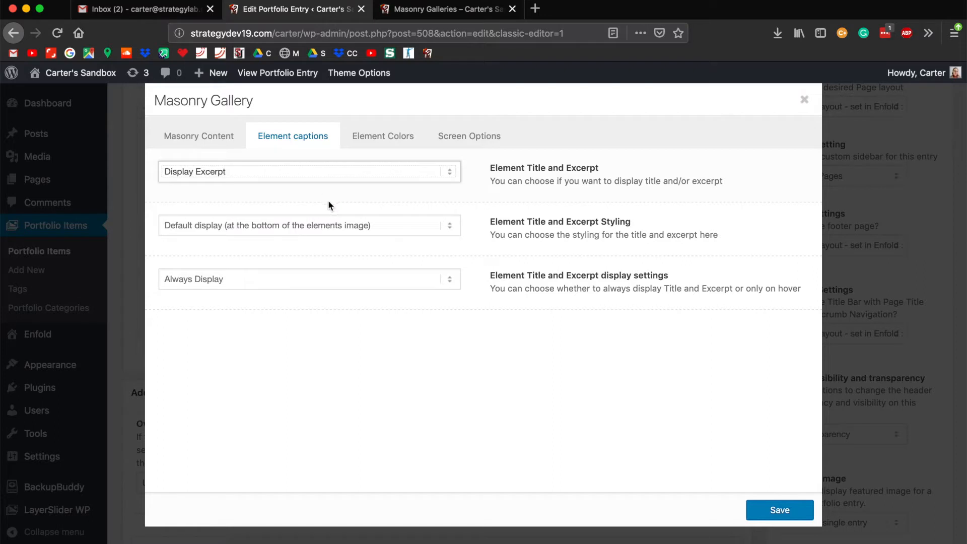
click(216, 231)
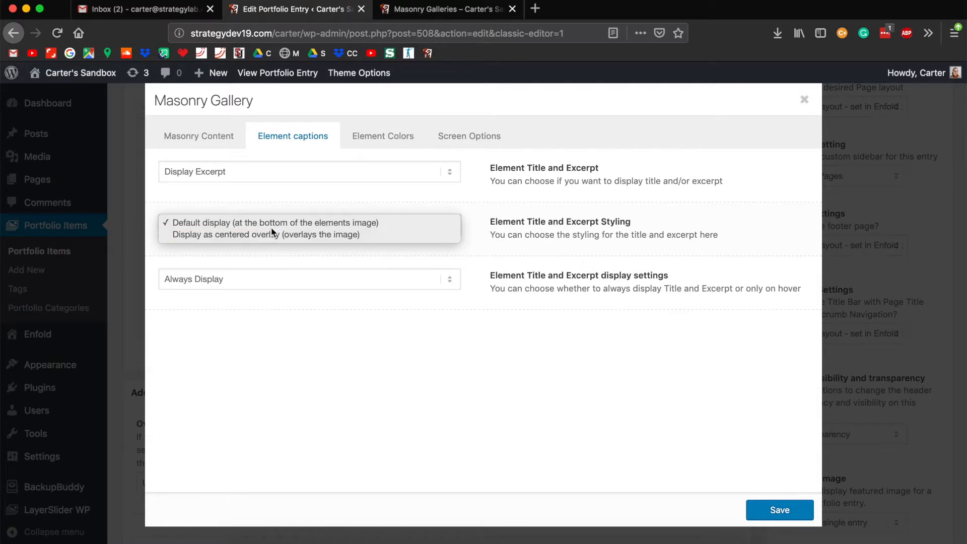
click(216, 225)
Step: Set the title and excerpt display settings to Hide on mouse hover
click(259, 278)
click(224, 276)
click(223, 280)
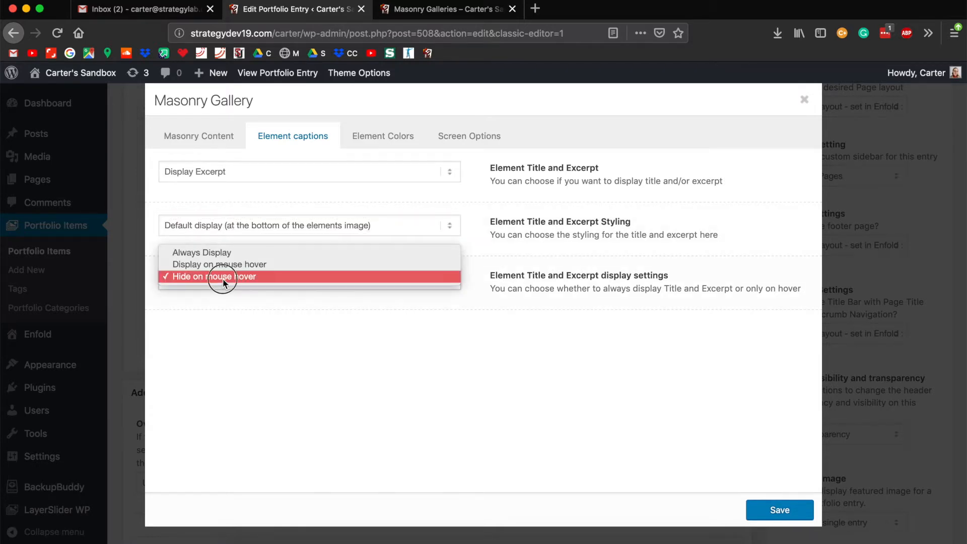
click(223, 280)
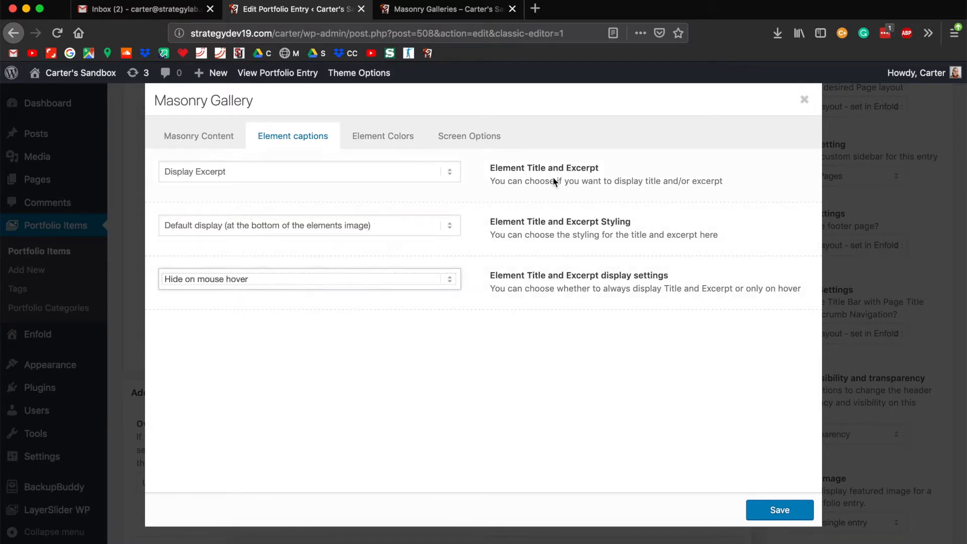
Step: Review the element color and screen options, and save the Masonry Gallery settings
click(457, 141)
click(380, 142)
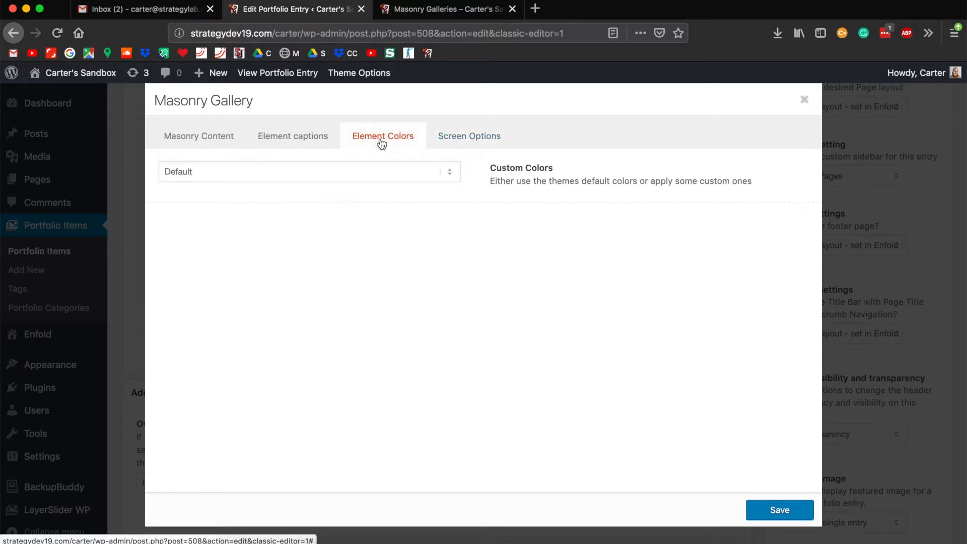
click(460, 140)
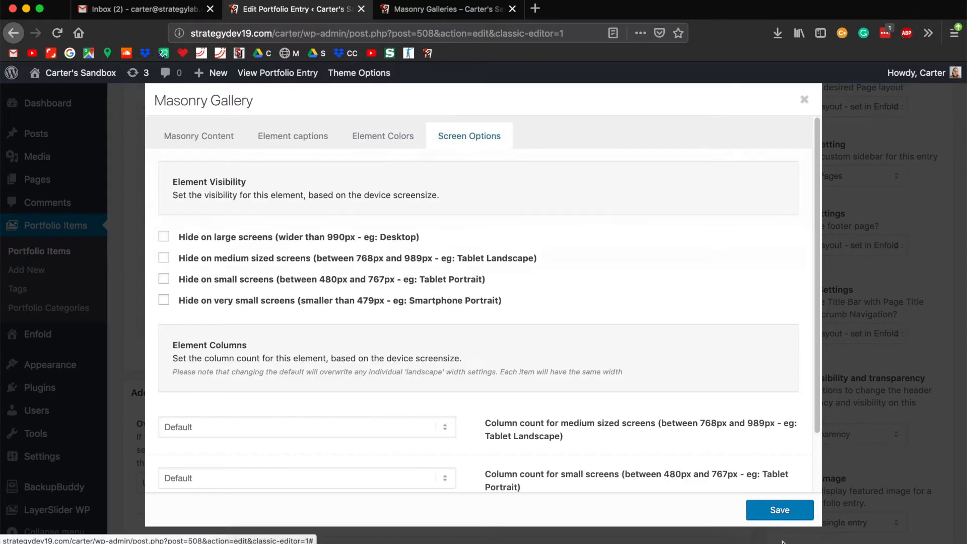
click(781, 510)
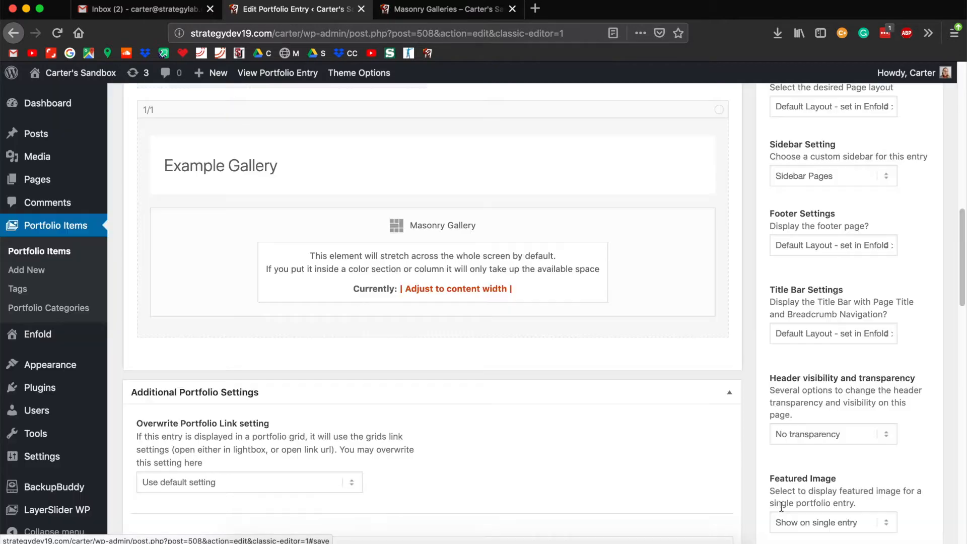
Step: Preview the portfolio entry changes and examine the images and captions in the Example Gallery
scroll(452, 349, up, 10)
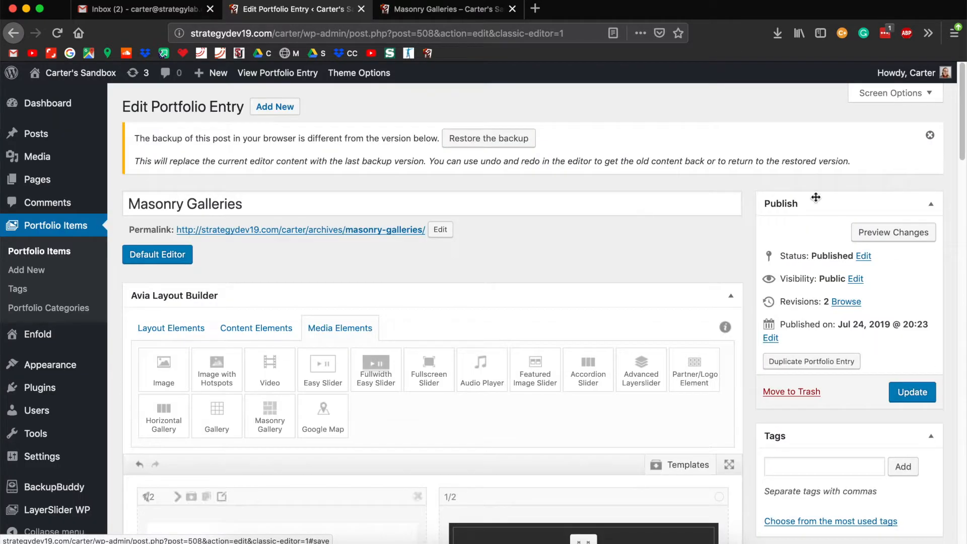
click(920, 240)
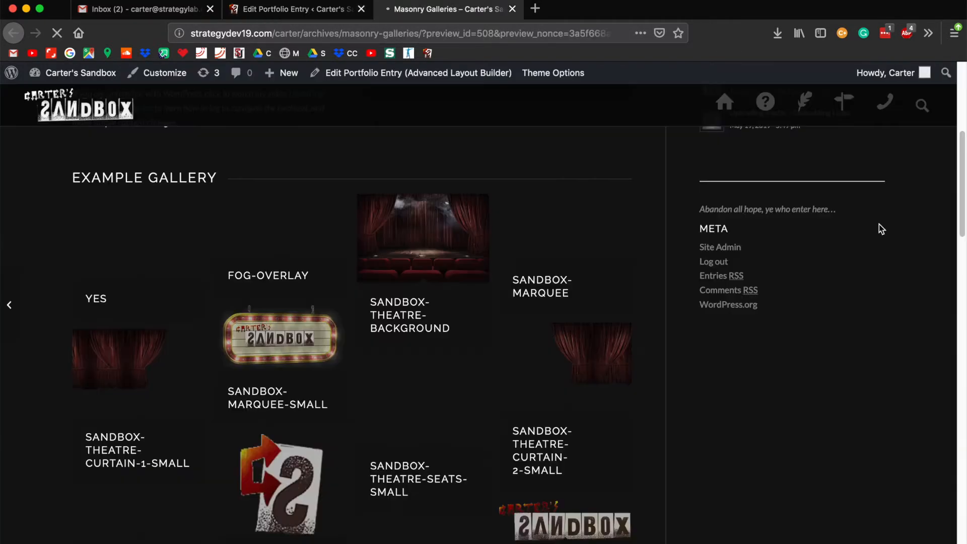
scroll(717, 216, down, 15)
scroll(716, 217, up, 10)
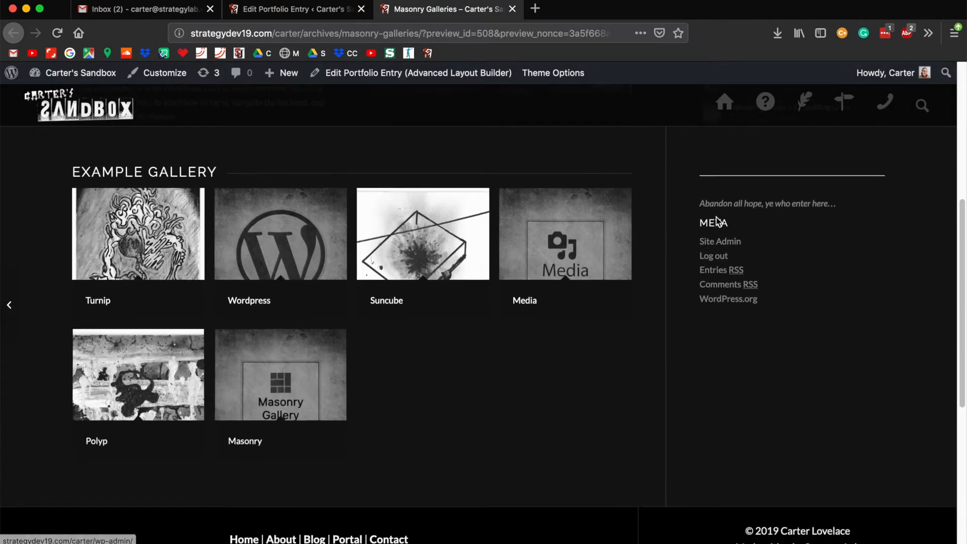
scroll(138, 218, down, 2)
scroll(138, 218, down, 2)
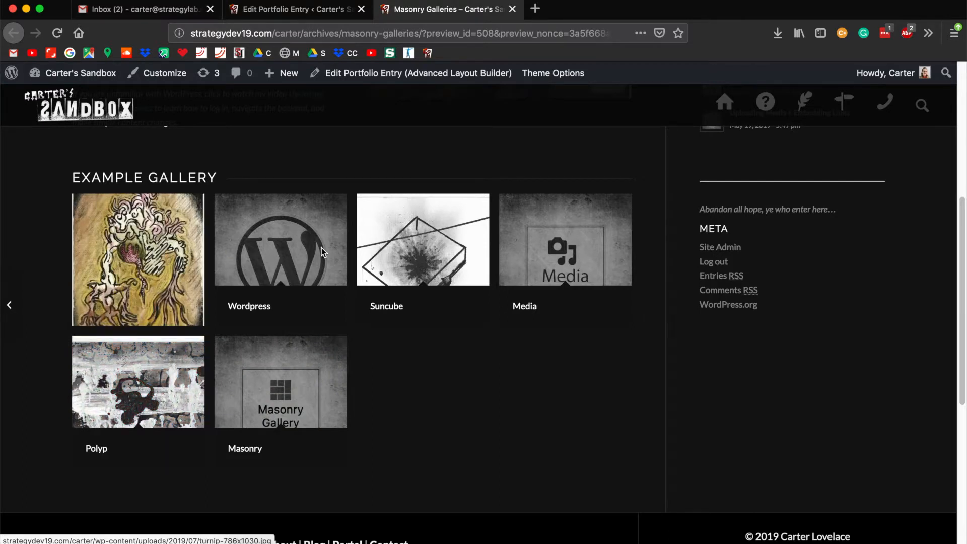
Step: Reopen the Masonry Gallery element in the portfolio entry and set its columns to 3 Columns
click(291, 8)
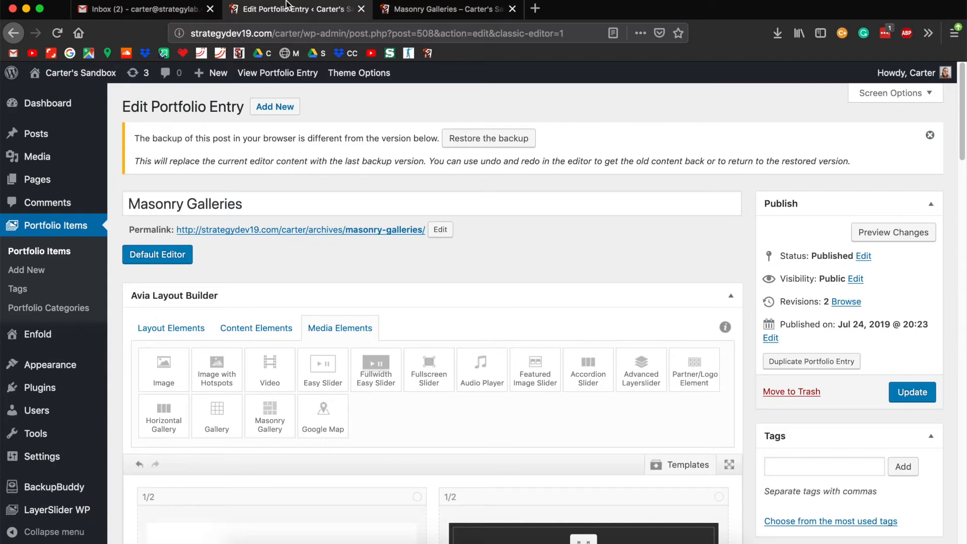
scroll(403, 212, down, 10)
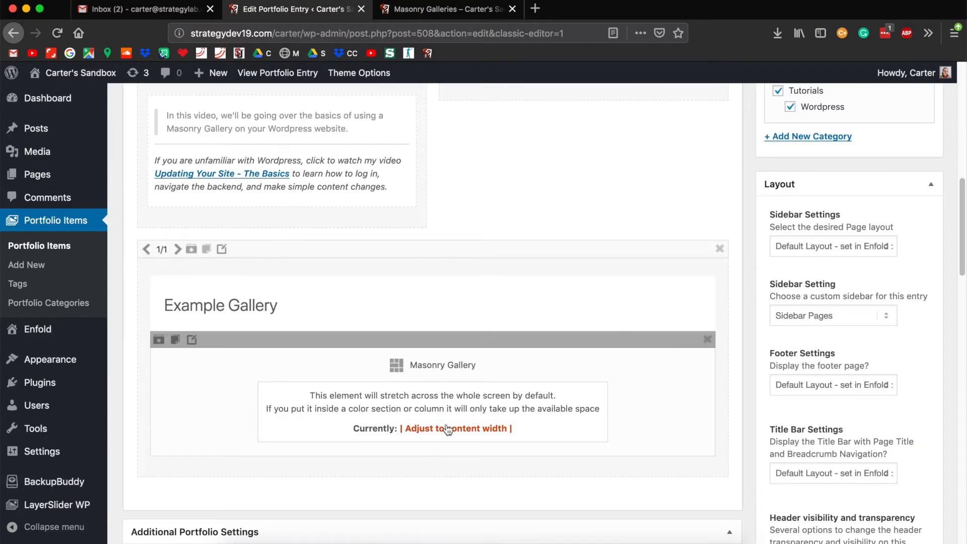
click(447, 429)
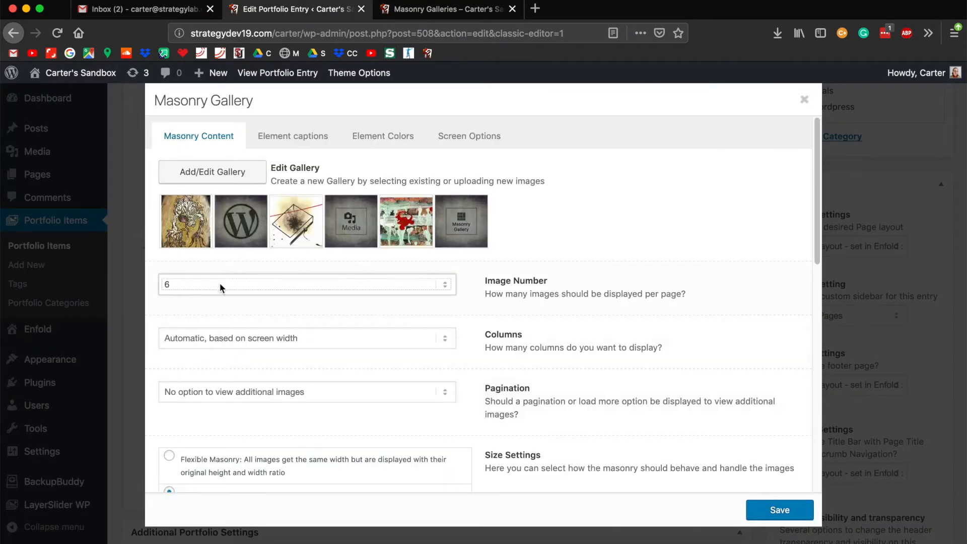
click(205, 337)
key(Escape)
click(524, 359)
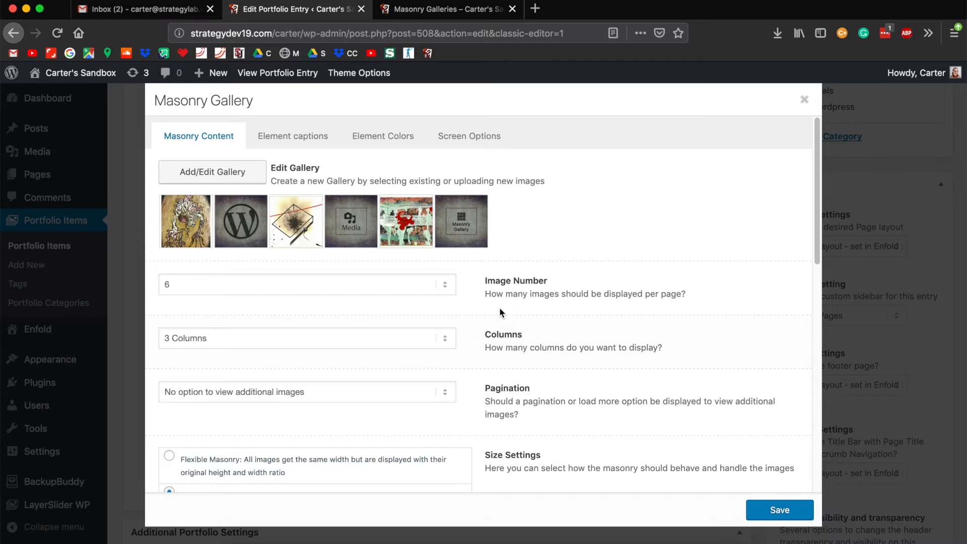
Step: Reorder the gallery images as Turnip, Suncube, Polyp, Wordpress, Media, Masonry, insert the gallery and save the element
click(330, 207)
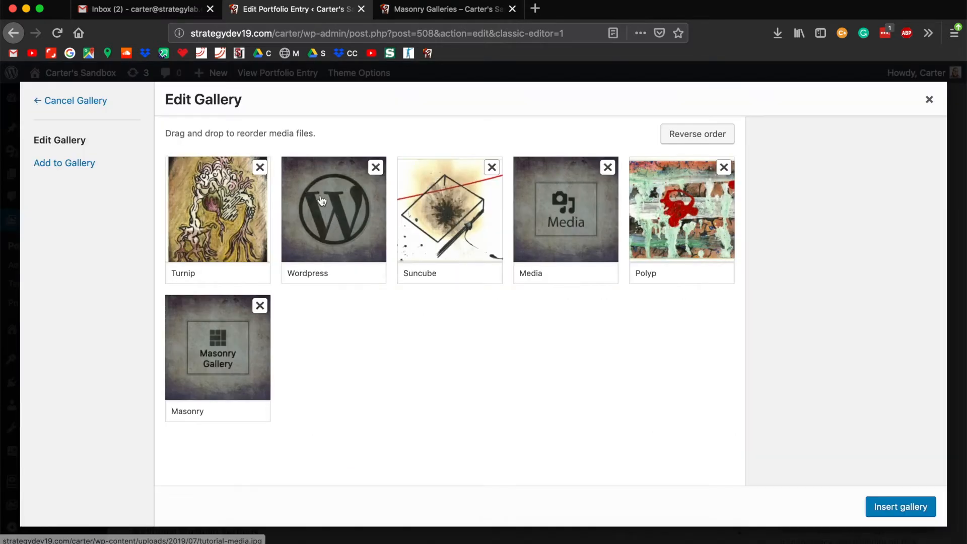
drag(443, 217, 317, 216)
drag(680, 222, 456, 216)
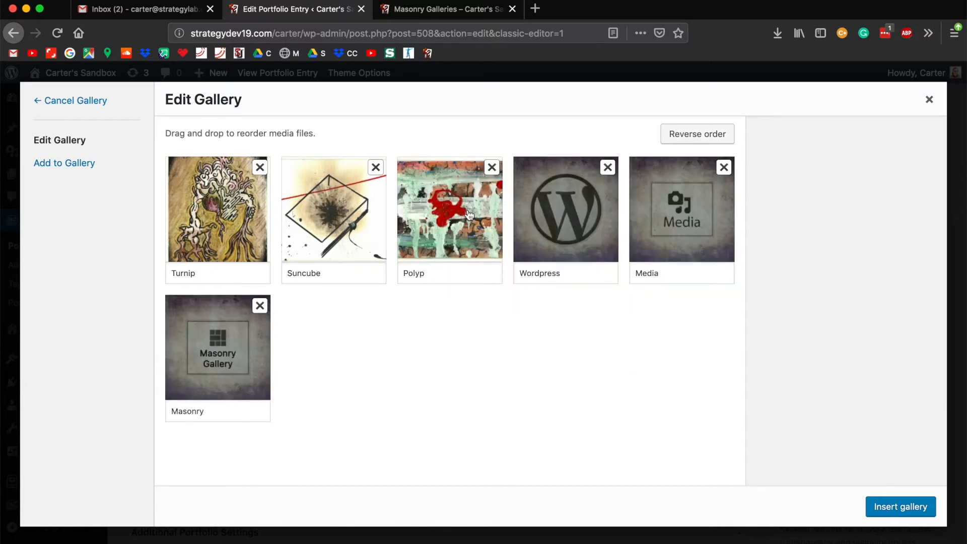
click(917, 506)
click(780, 511)
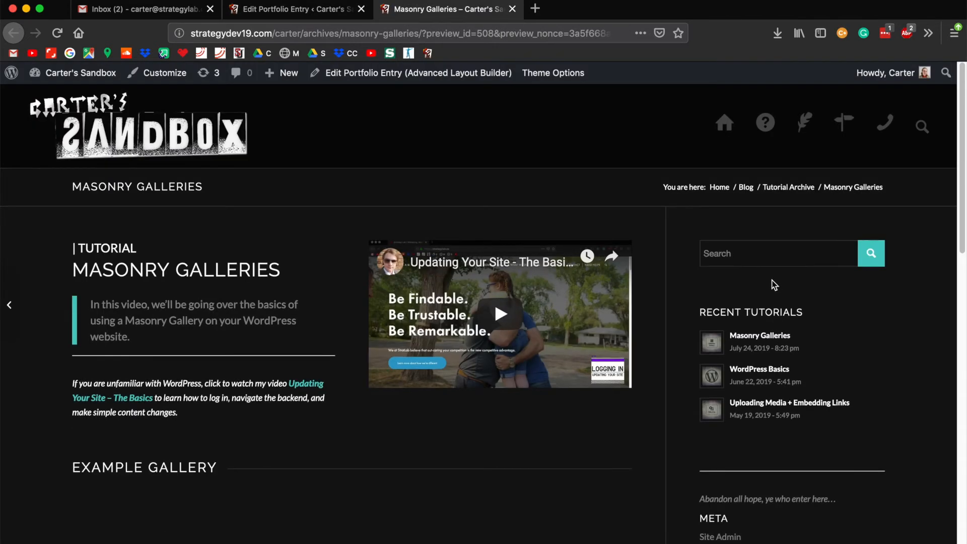
Step: Examine the column layout and image order of the Example Gallery in the page preview
scroll(775, 285, down, 5)
scroll(772, 285, down, 2)
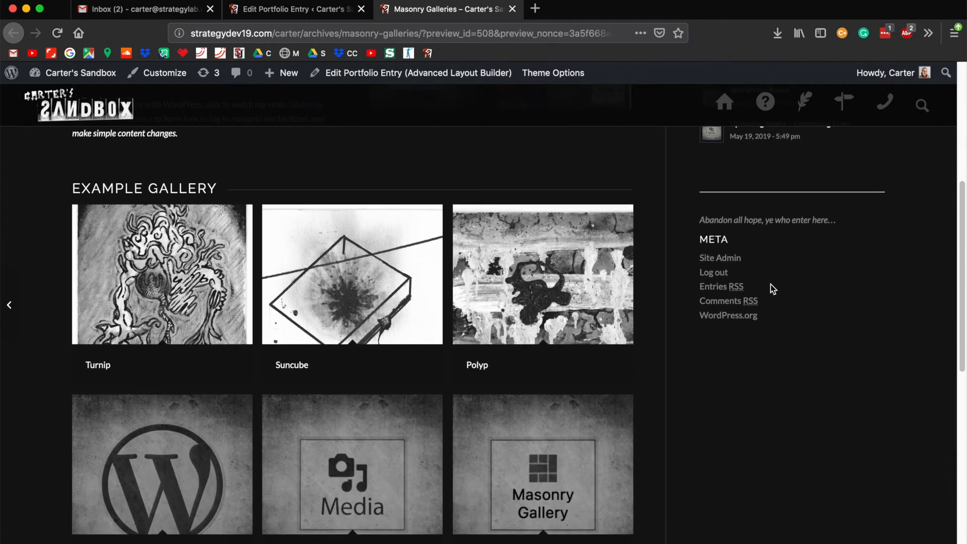
scroll(569, 261, down, 2)
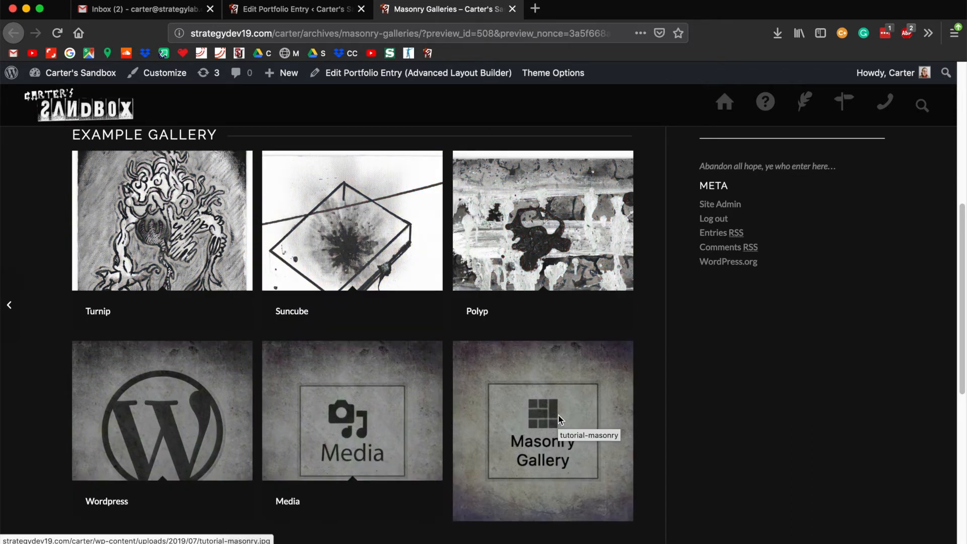
Step: Update the Masonry Galleries portfolio entry and open the published post
click(319, 12)
click(916, 398)
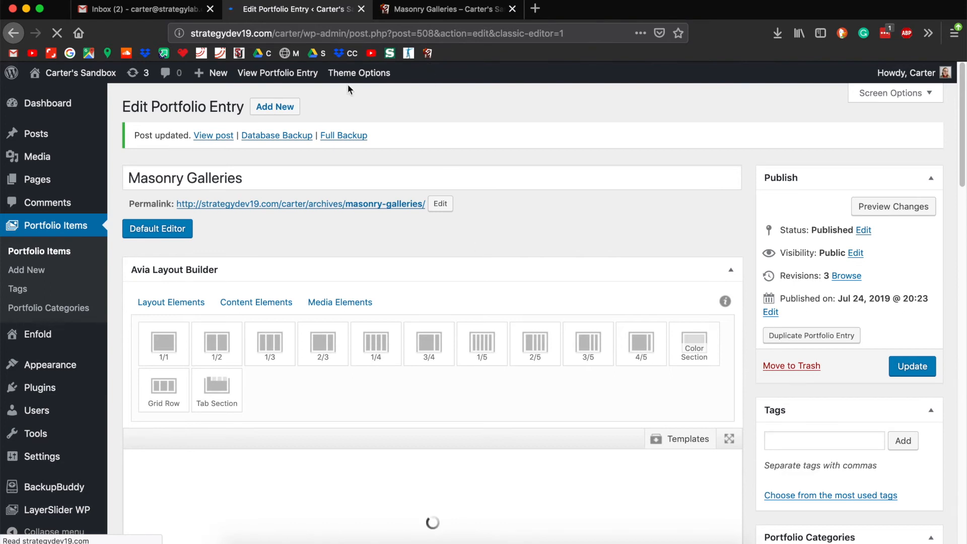
click(217, 136)
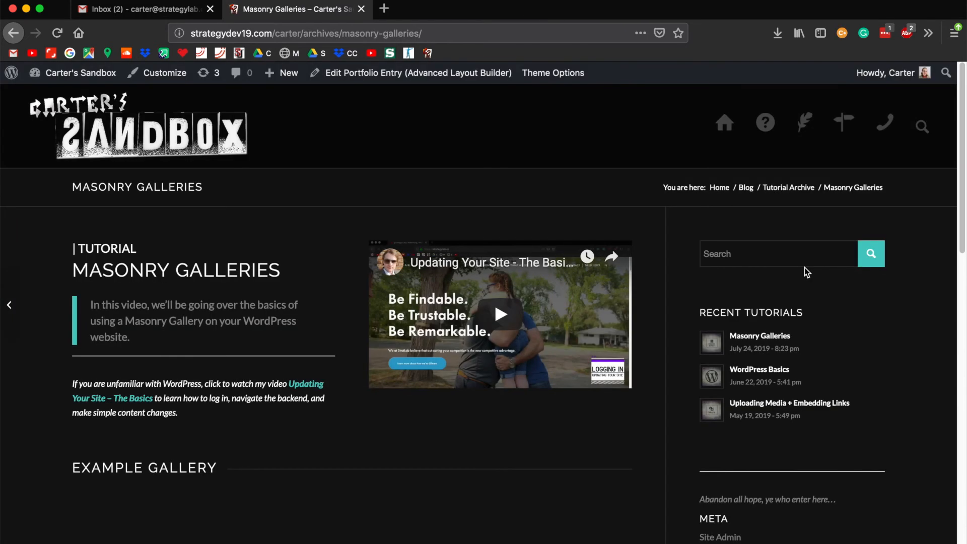
Step: Examine the Example Gallery on the published Masonry Galleries page
scroll(805, 268, down, 10)
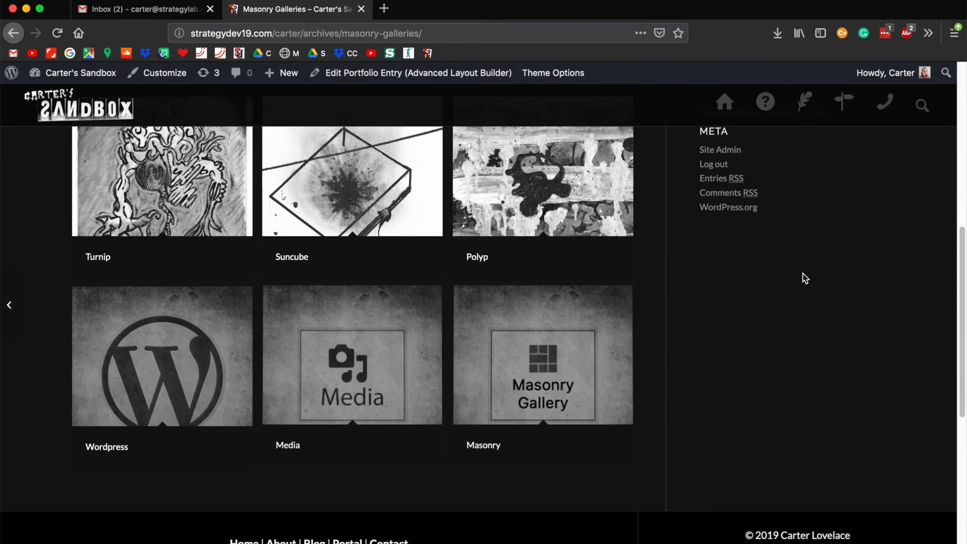
scroll(803, 274, down, 2)
scroll(802, 273, up, 3)
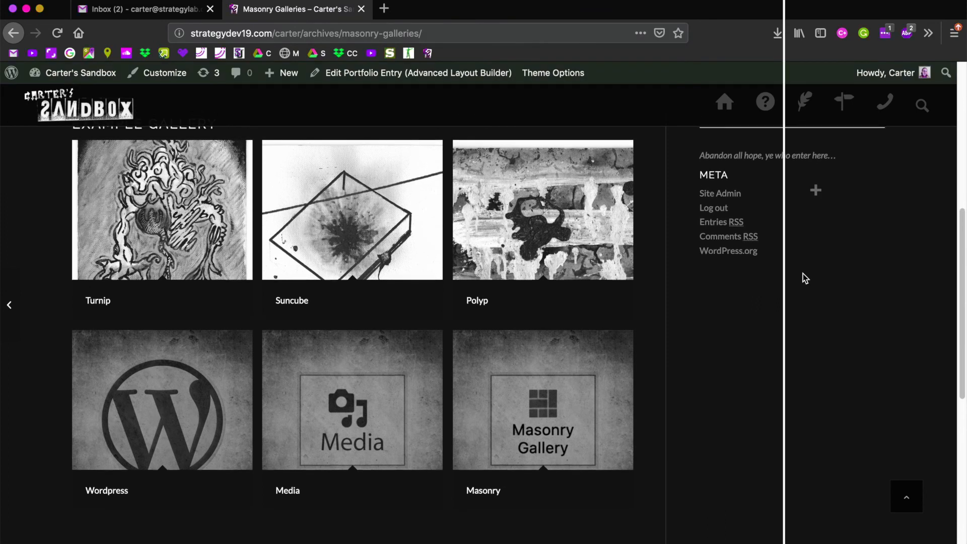